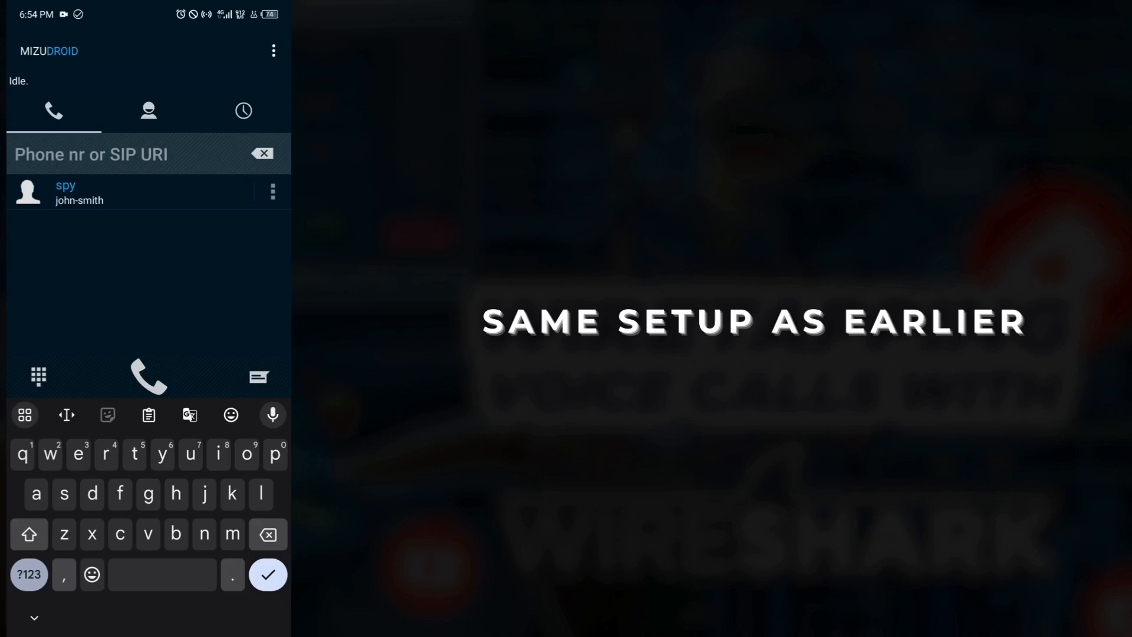
text(john)
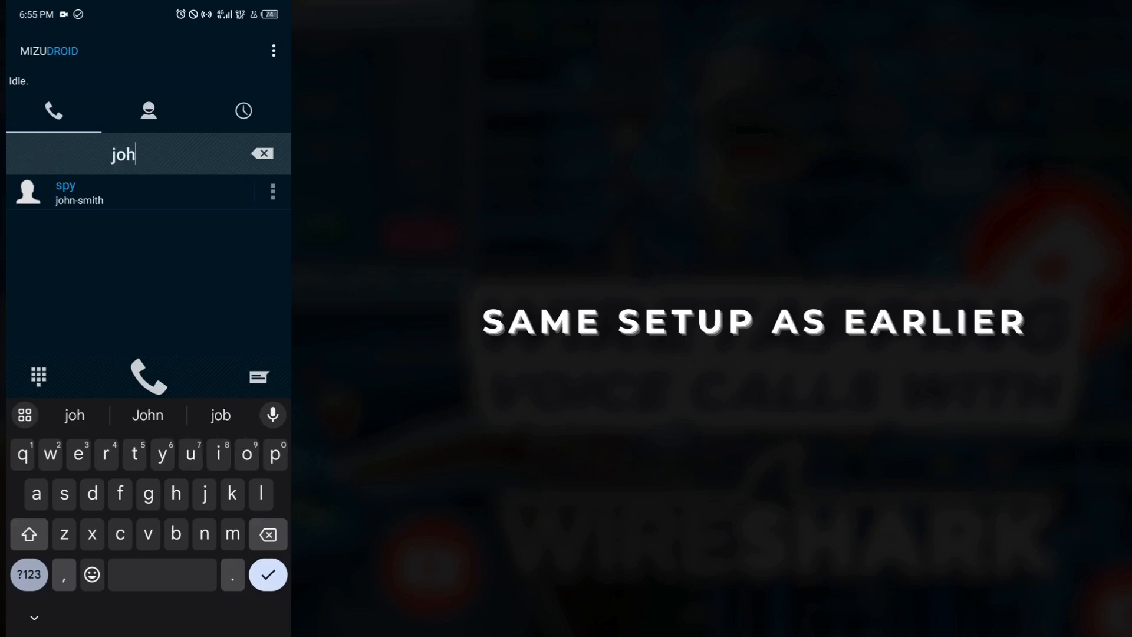
click(29, 574)
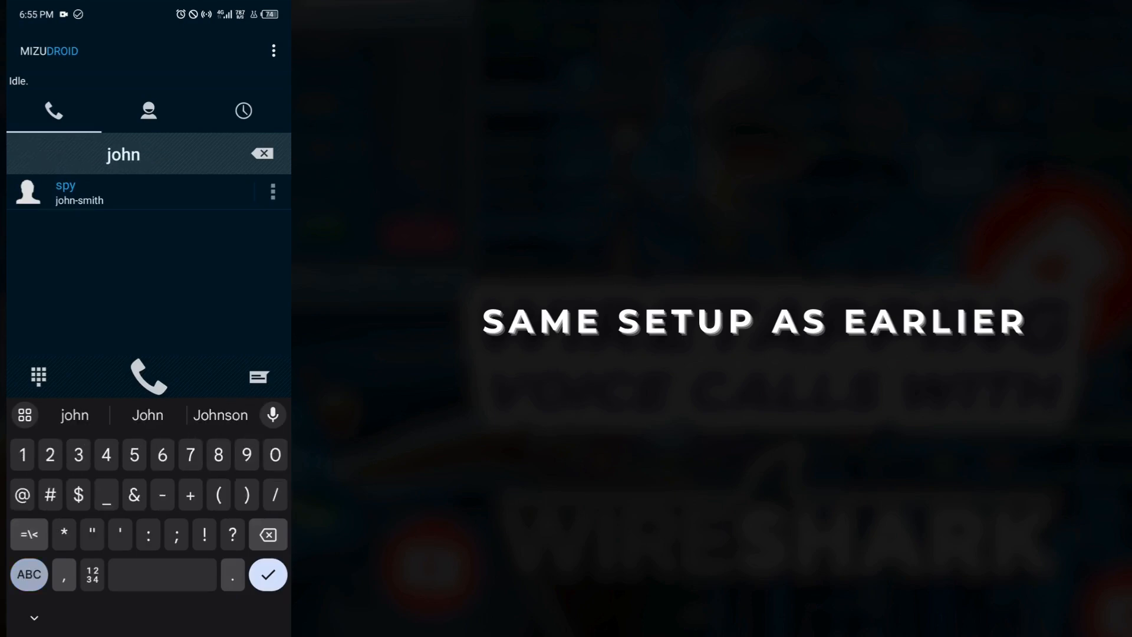
text(-)
click(29, 575)
text(smith)
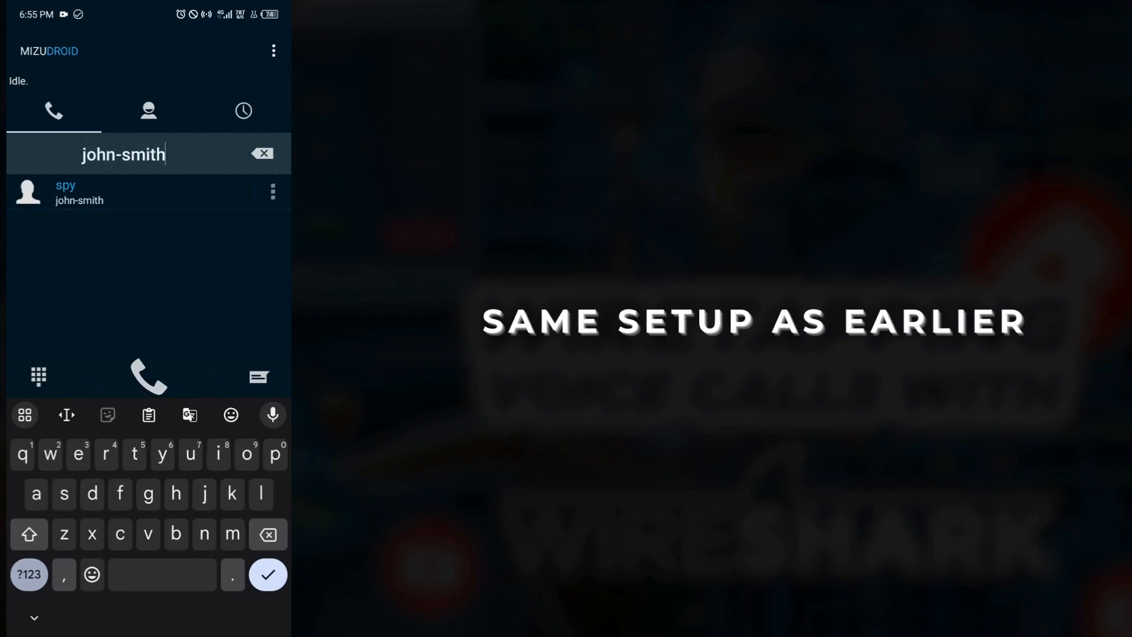
click(29, 574)
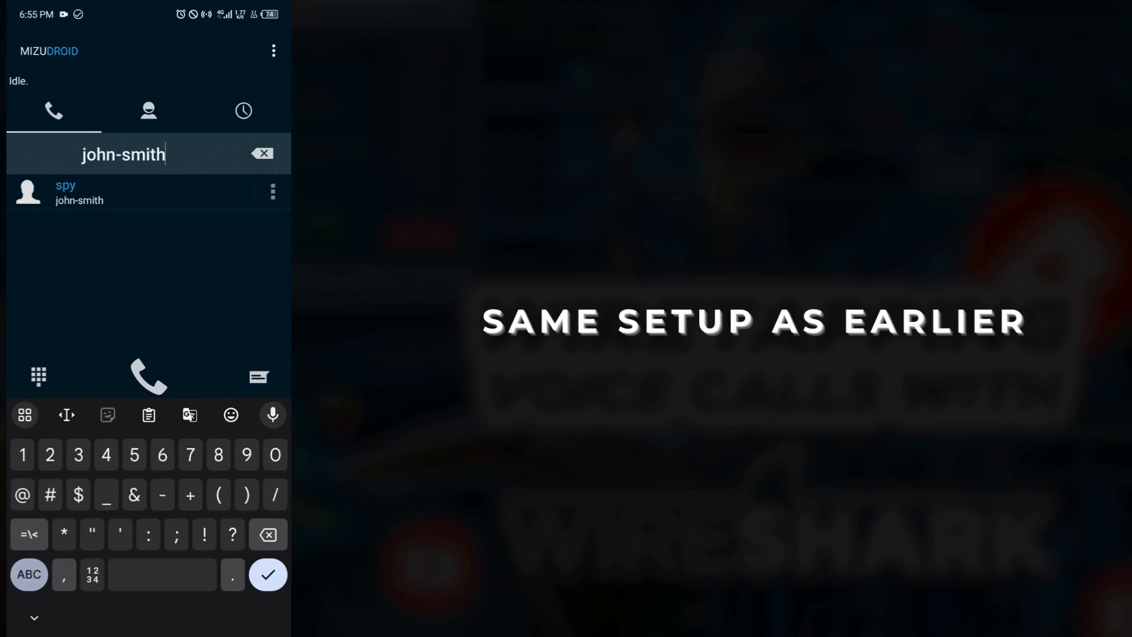
text(@)
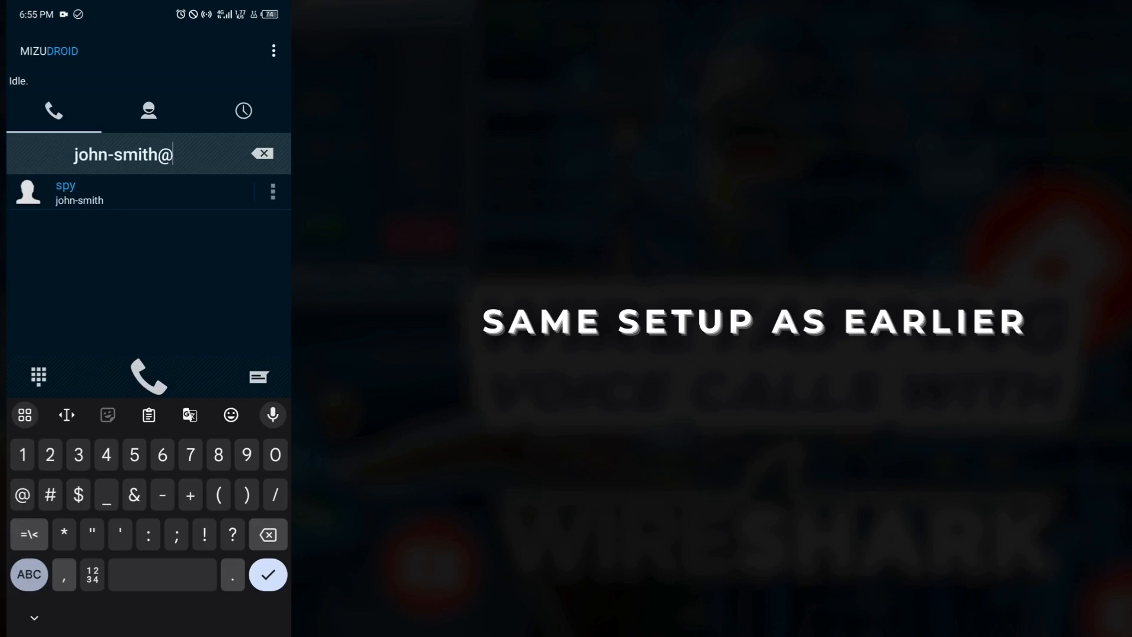
click(29, 574)
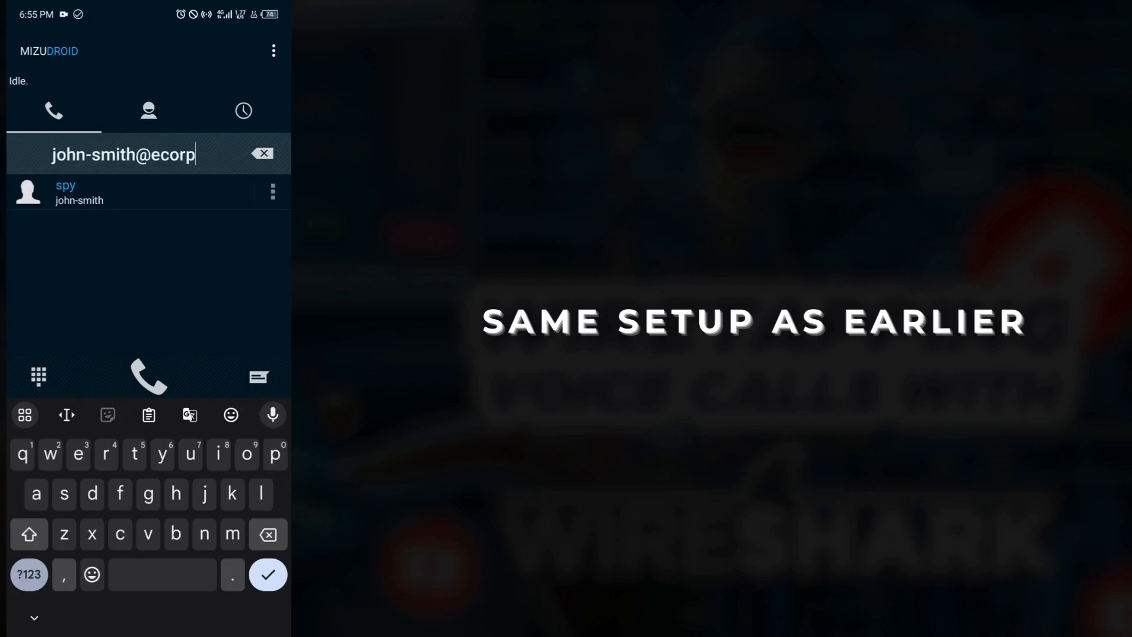
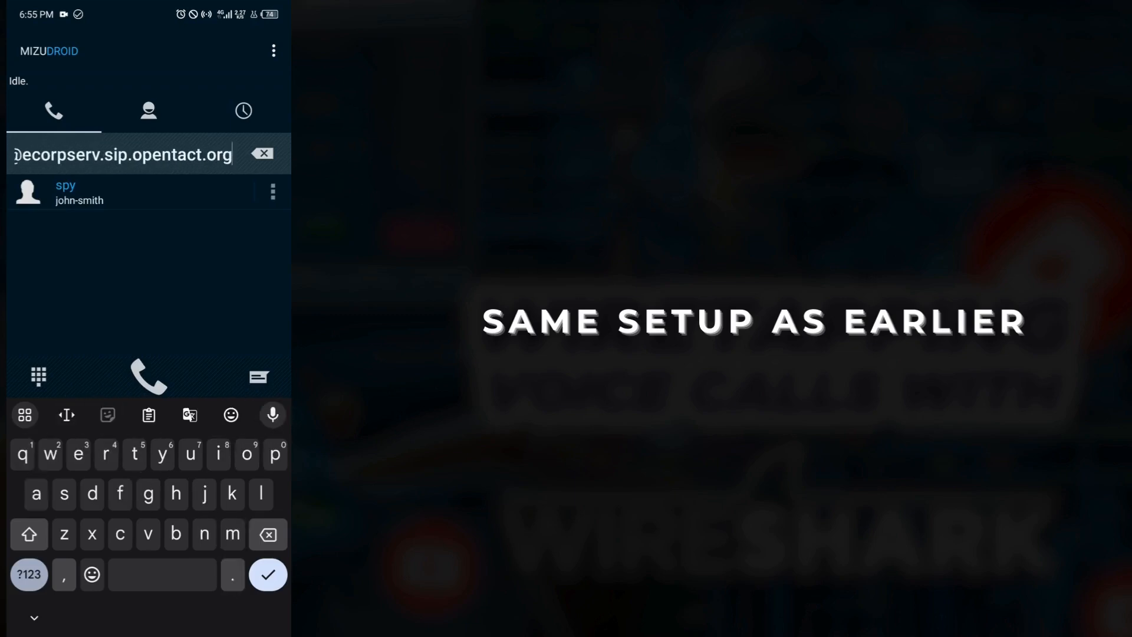
click(206, 154)
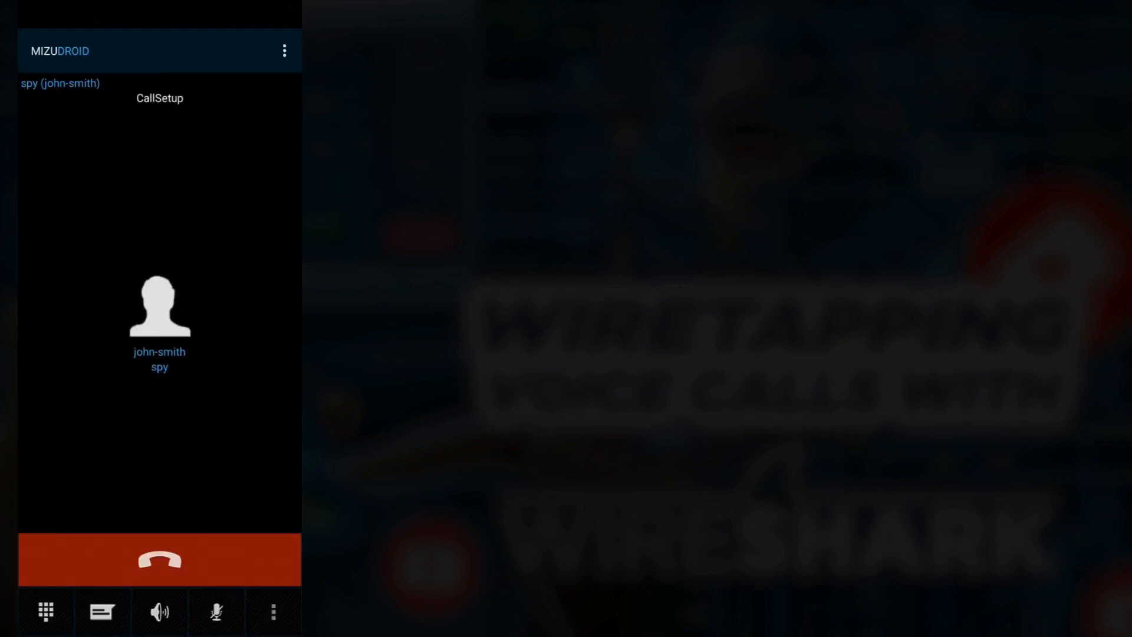
Raise the phone's media volume to maximum while the call sets up.
key(XF86AudioRaiseVolume)
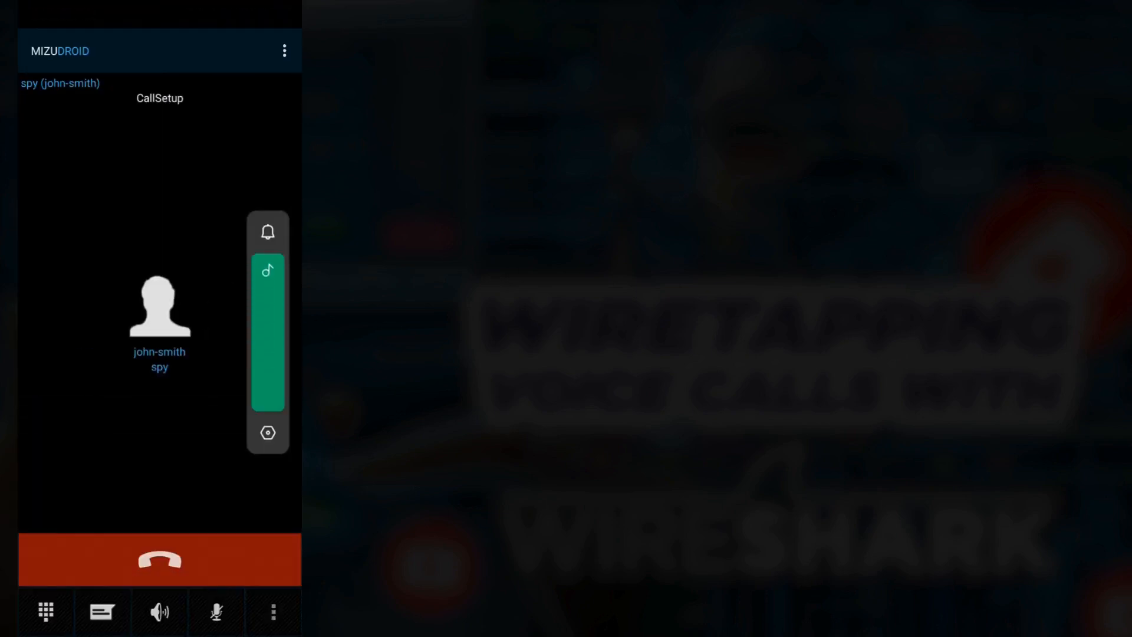
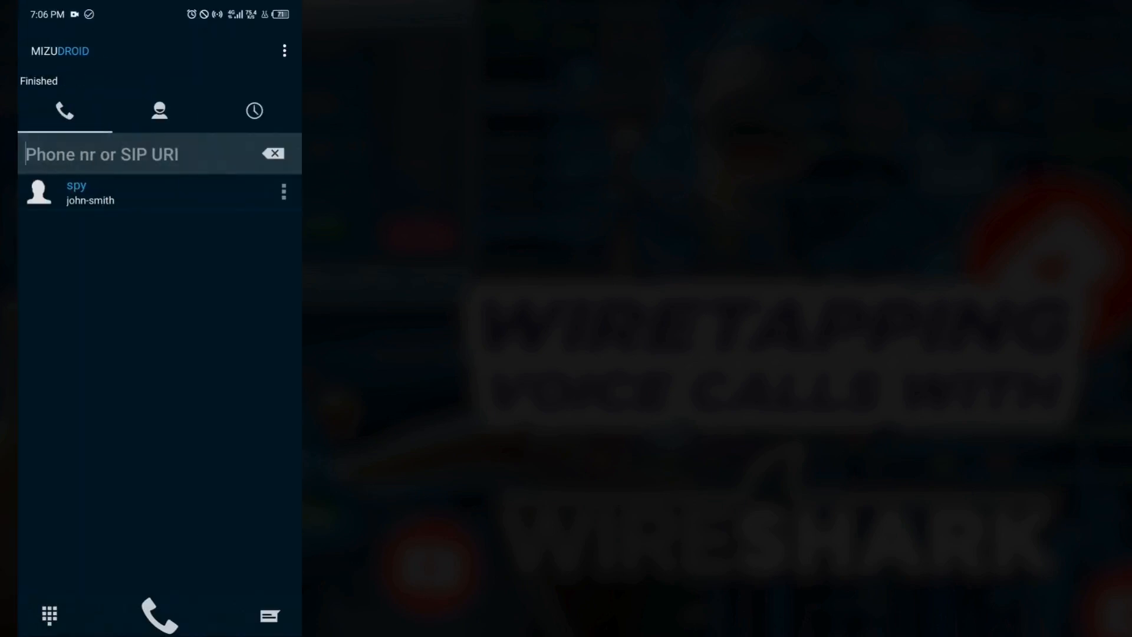
Call the saved 'spy' contact from the dialer list.
click(160, 192)
click(160, 615)
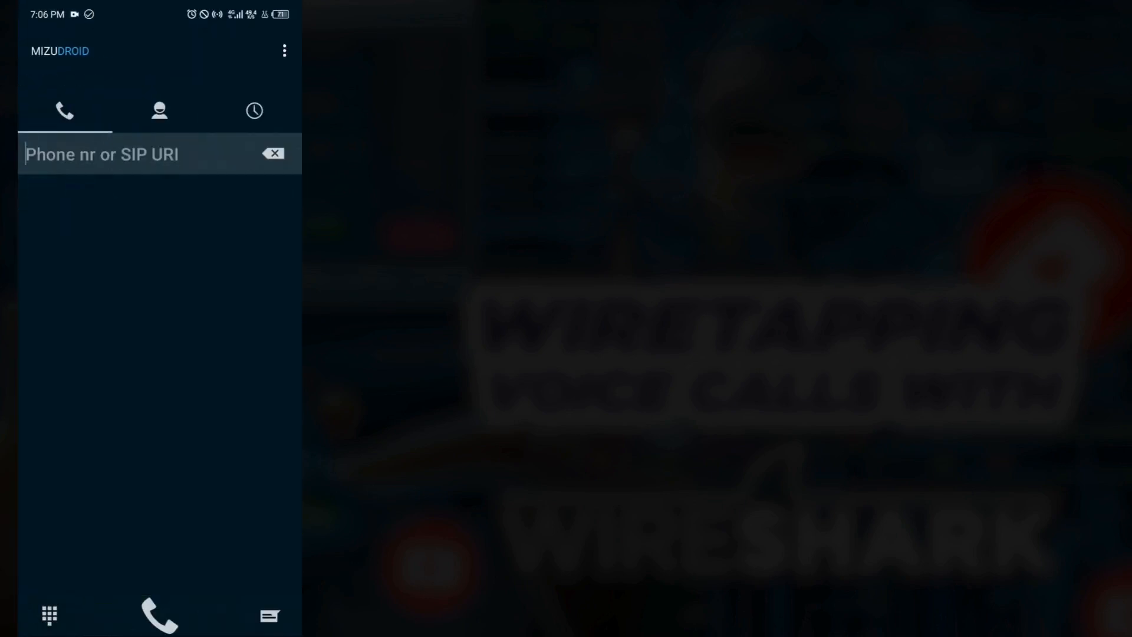
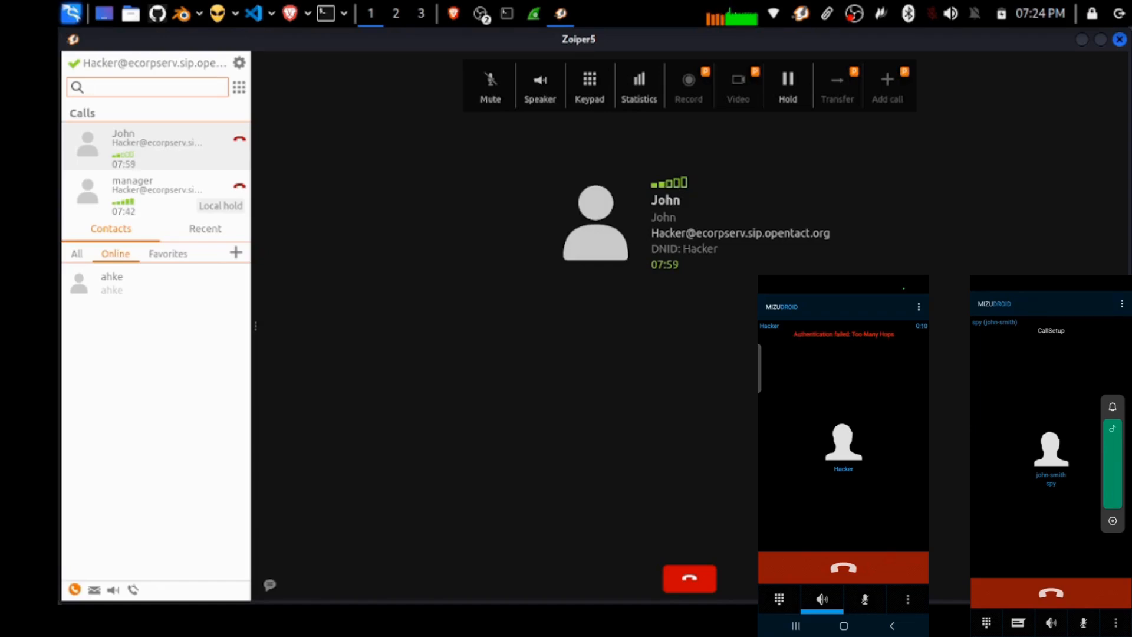
Switch to the manager's call in the Calls list, keeping John's call on local hold.
click(160, 212)
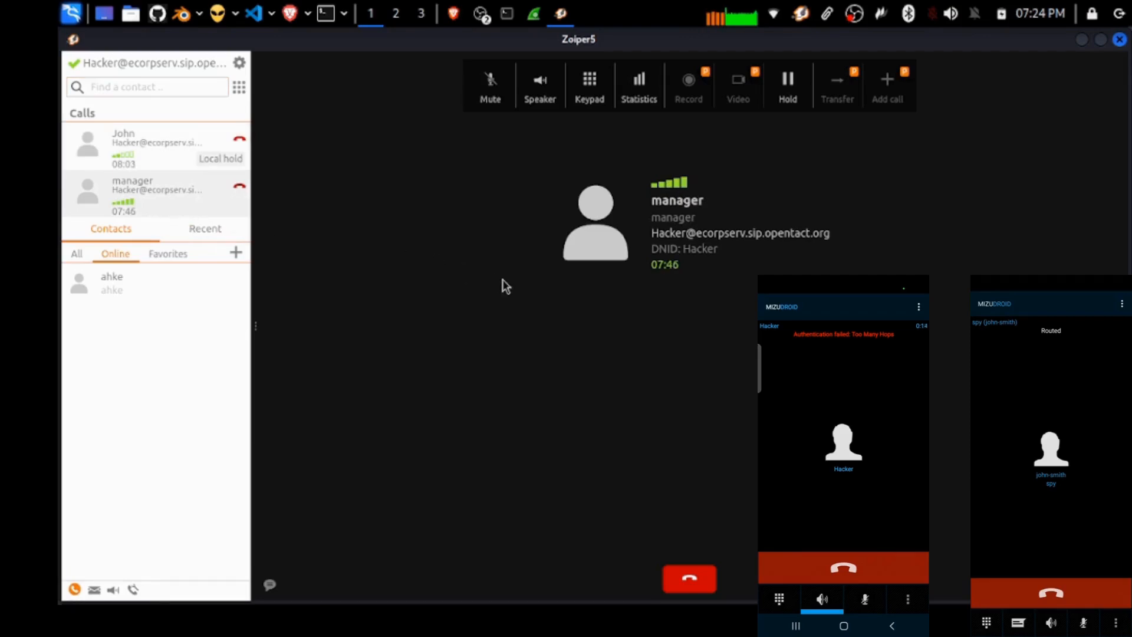
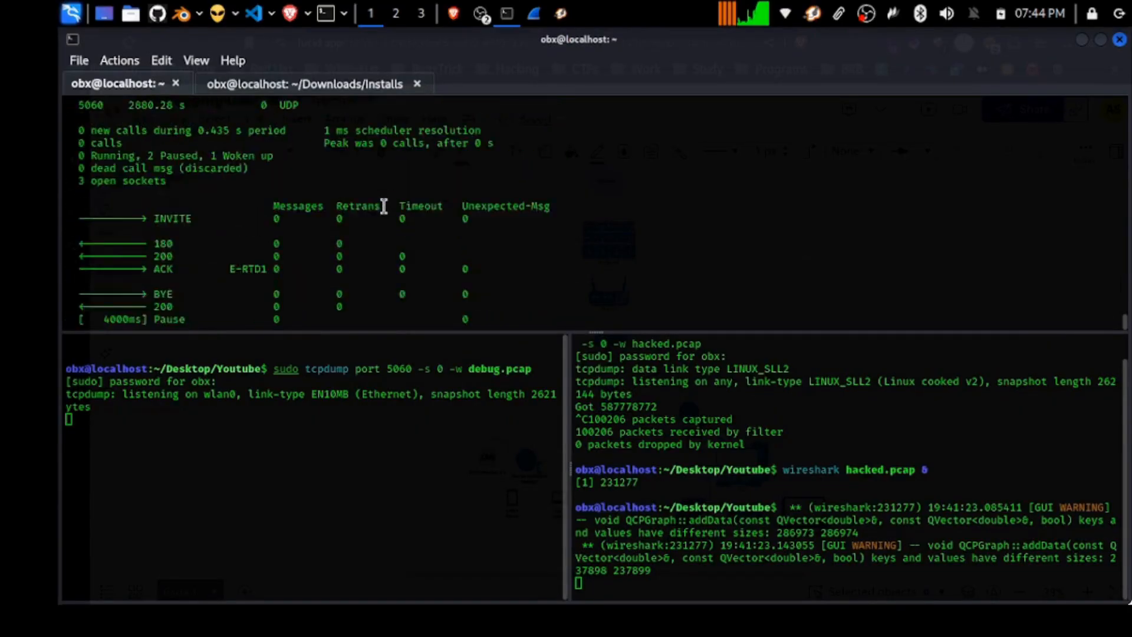
Stop the port 5060 tcpdump capture, saving 986 packets to debug.pcap.
scroll(383, 206, up, 1)
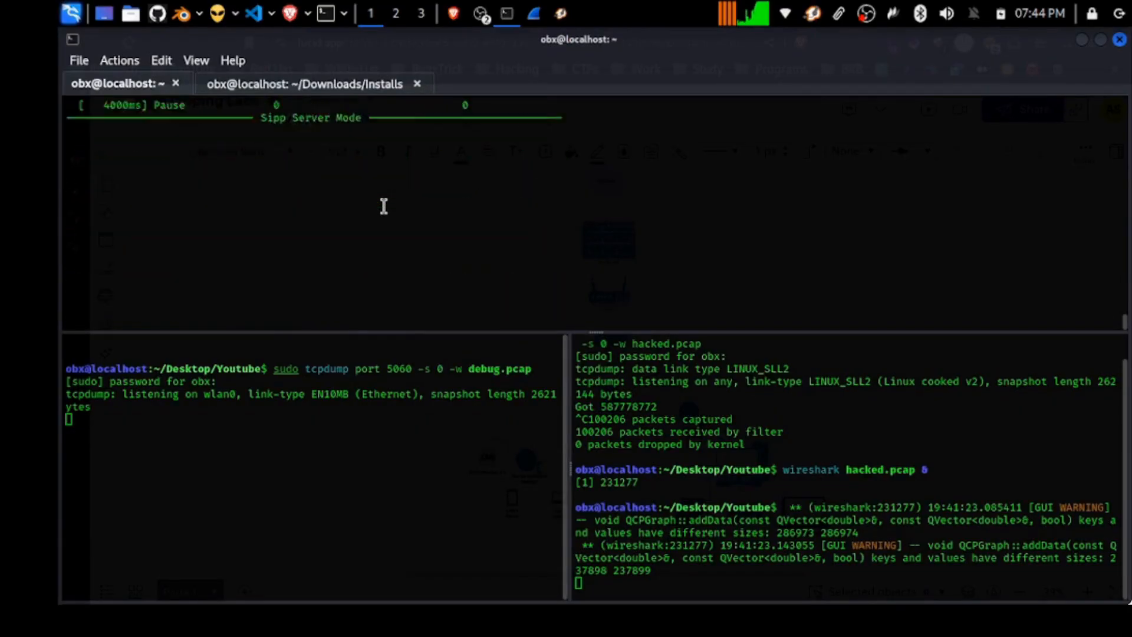
click(336, 421)
key(ctrl+c)
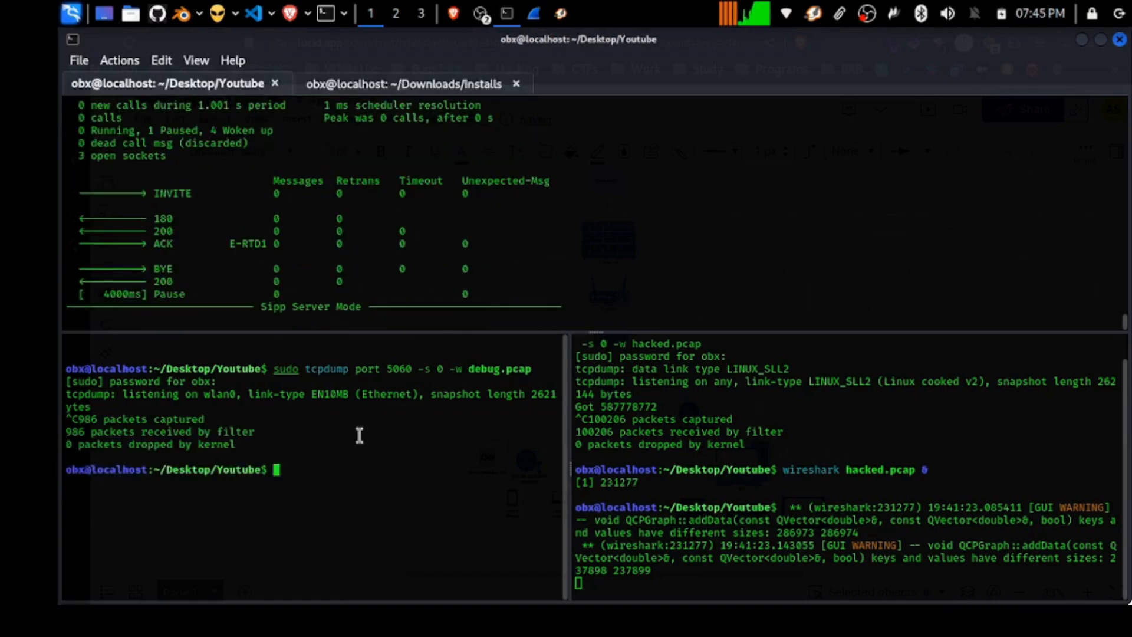
Get a fresh prompt in the right pane, select the earlier rtp tcpdump command, then return to hacked.pcap.
click(676, 485)
scroll(676, 485, up, 1)
scroll(677, 485, down, 1)
key(Return)
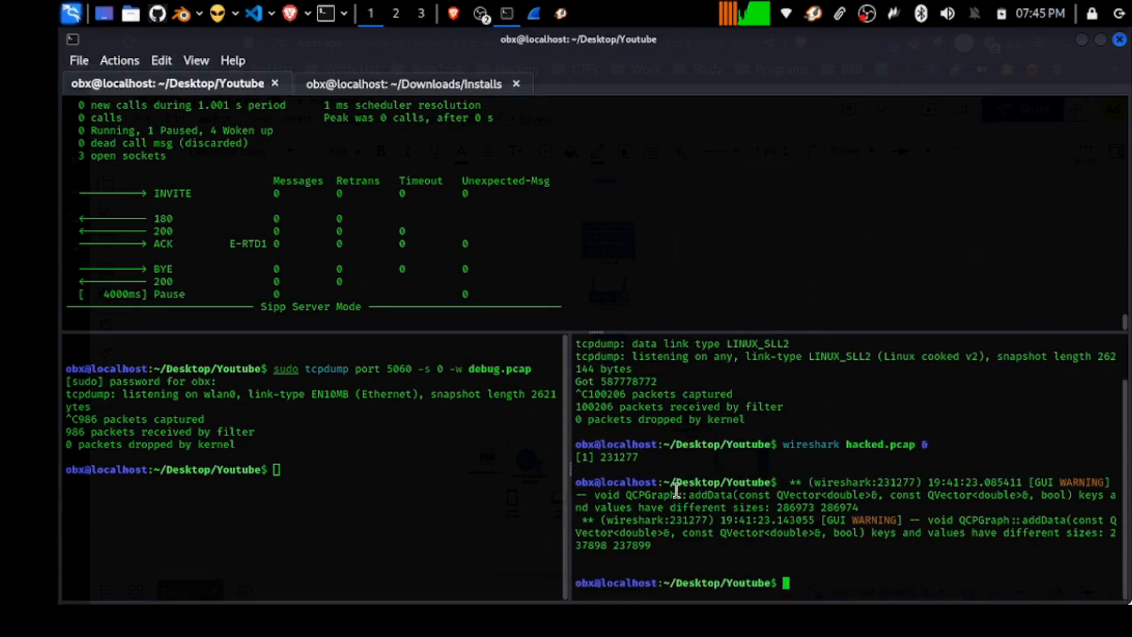
scroll(677, 487, up, 2)
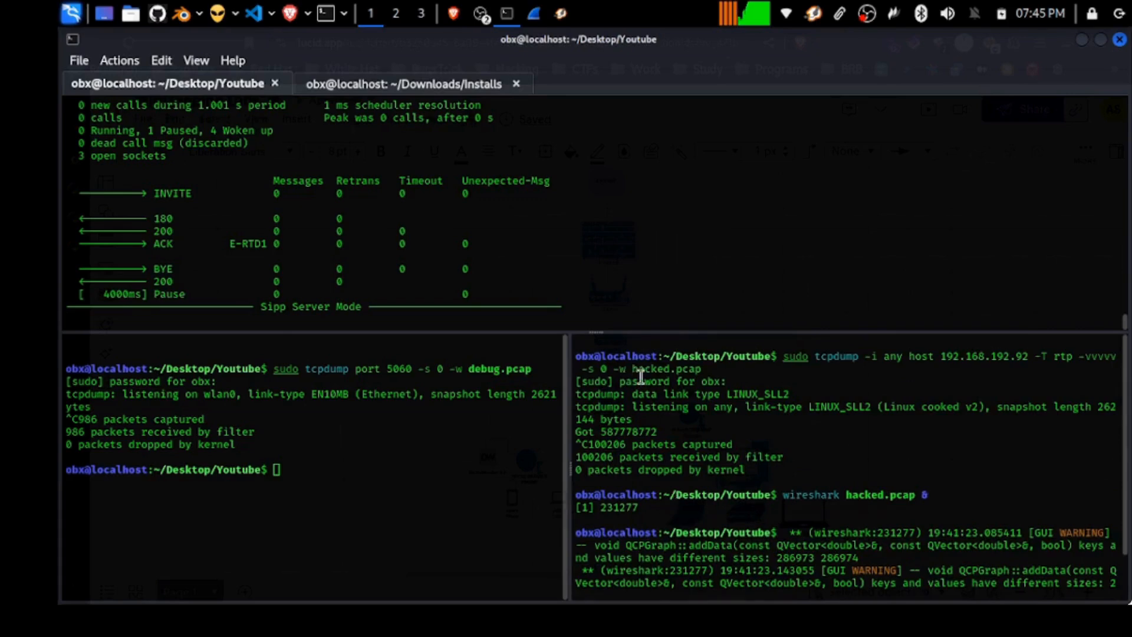
drag(632, 368, 700, 358)
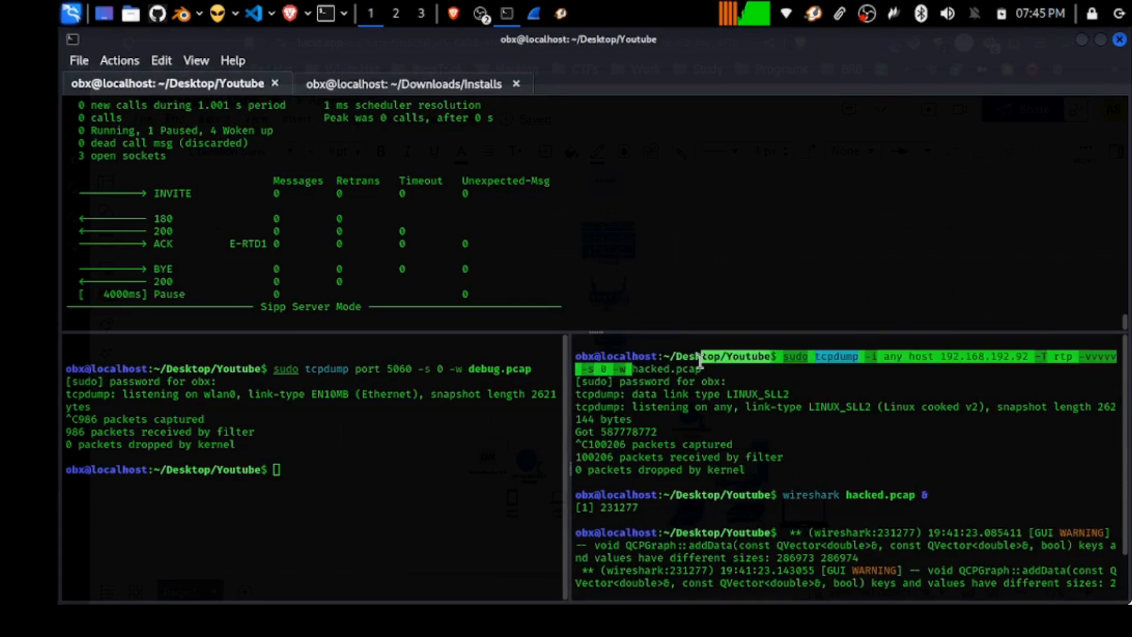
click(534, 12)
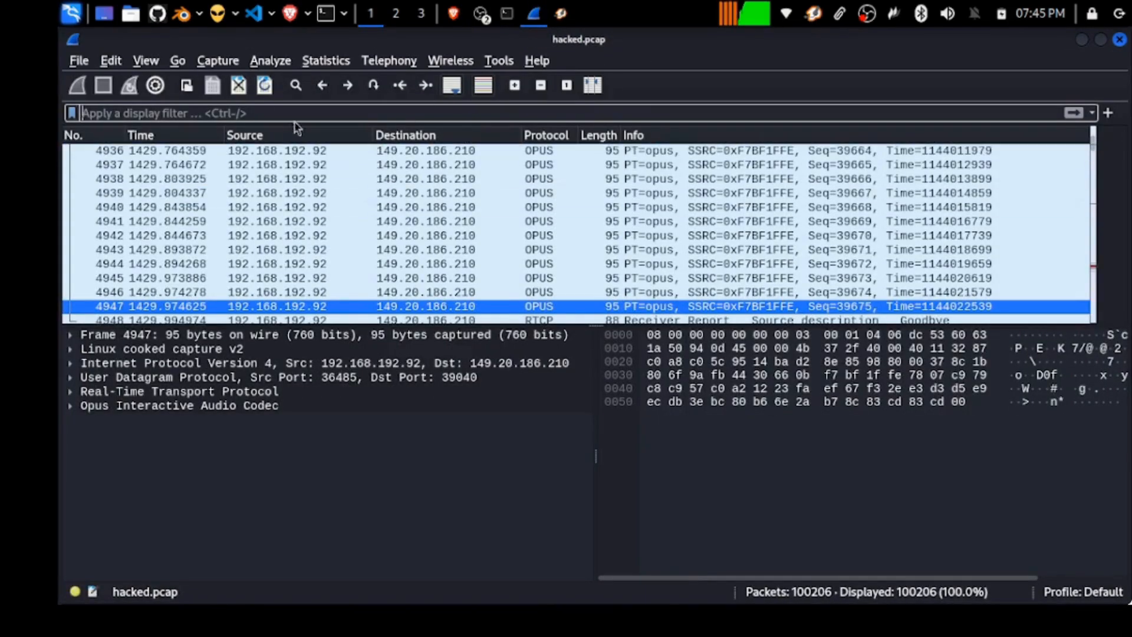
scroll(707, 194, up, 13)
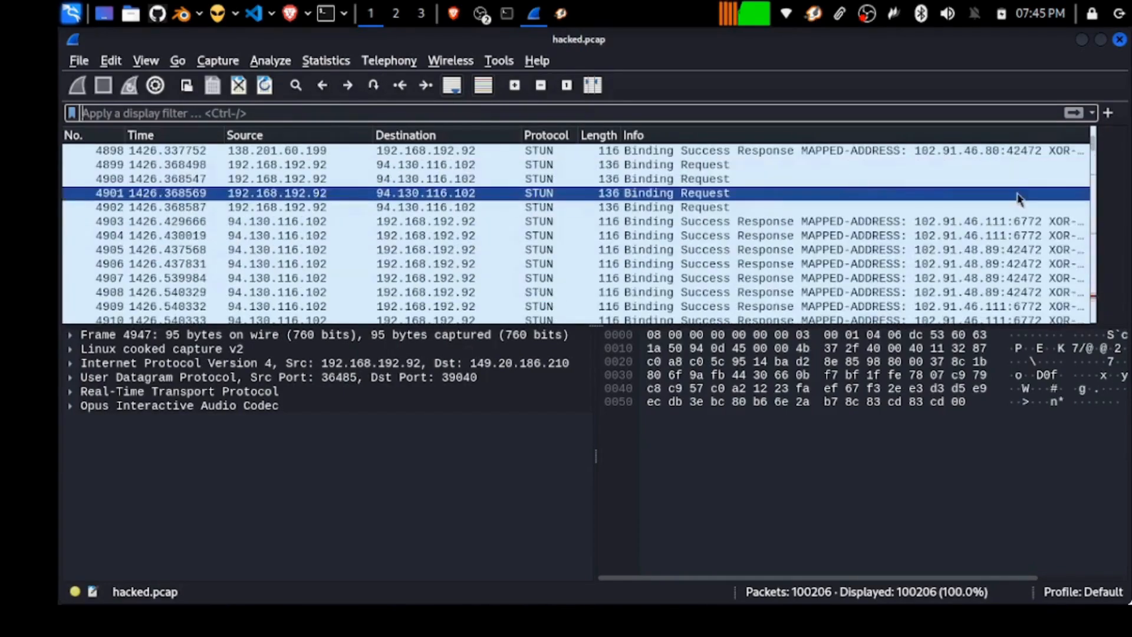
drag(1094, 143, 1075, 89)
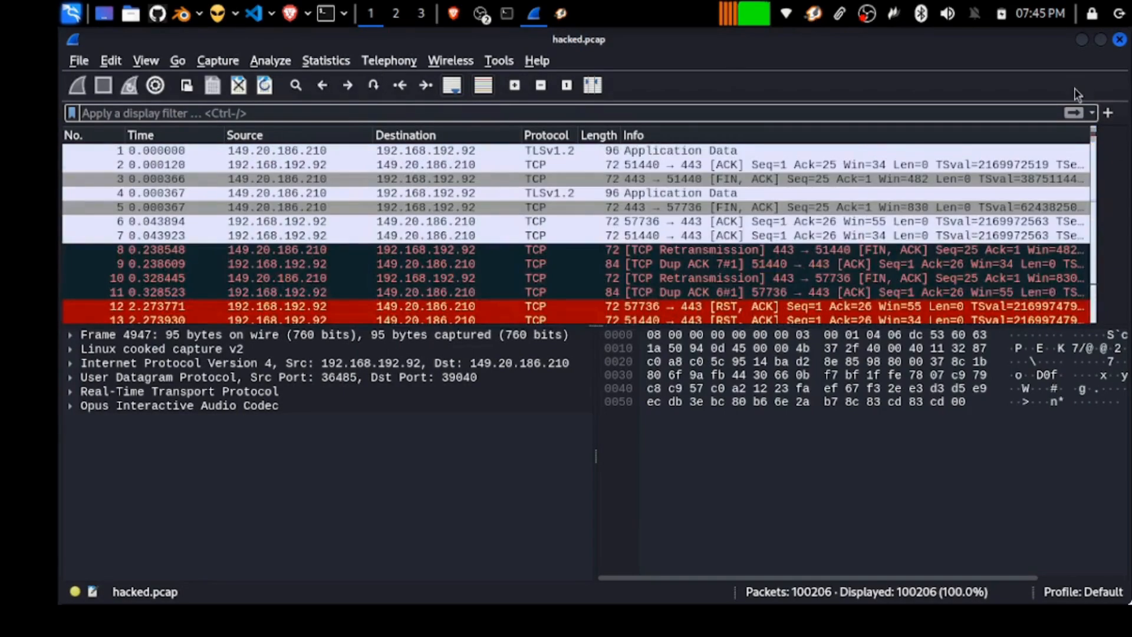
click(367, 65)
click(341, 62)
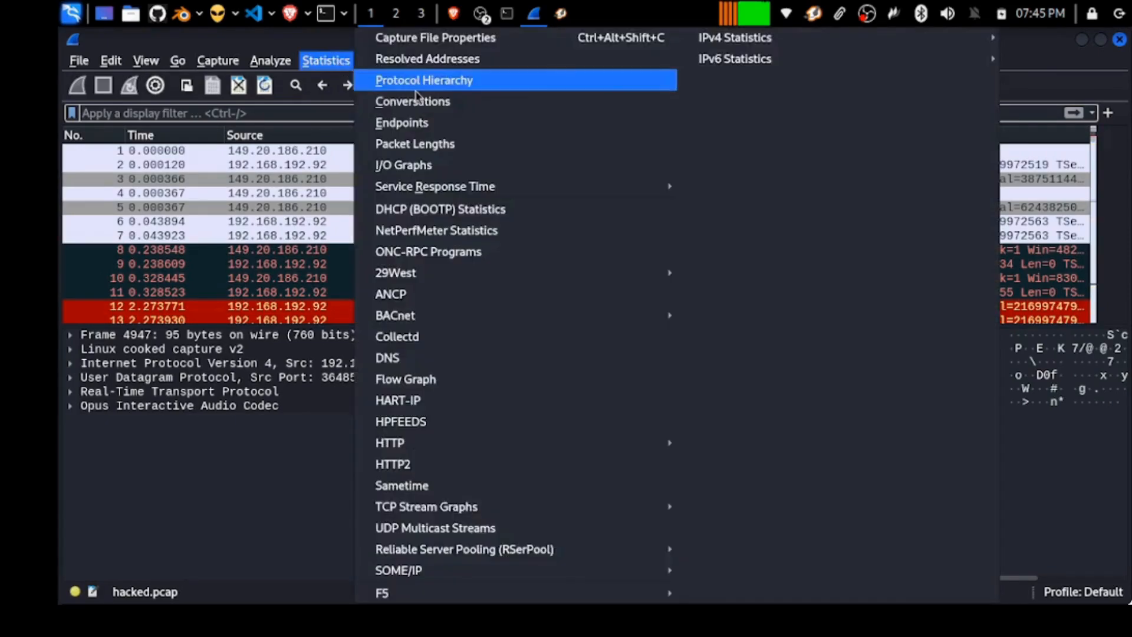
click(412, 78)
click(505, 179)
click(491, 168)
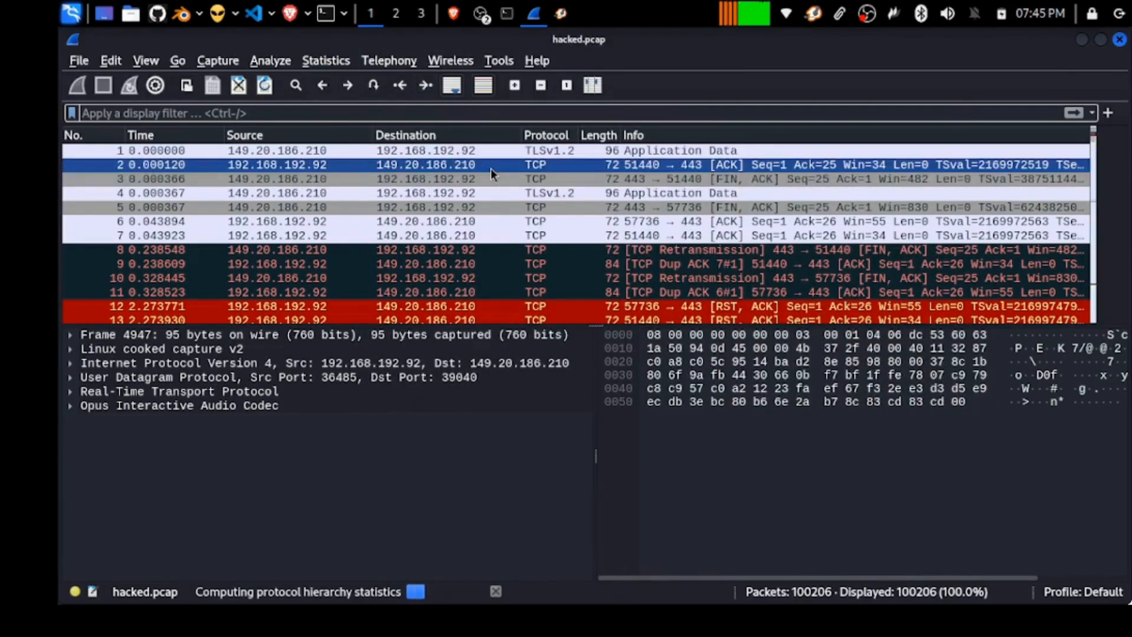
scroll(482, 183, down, 2)
scroll(482, 183, up, 2)
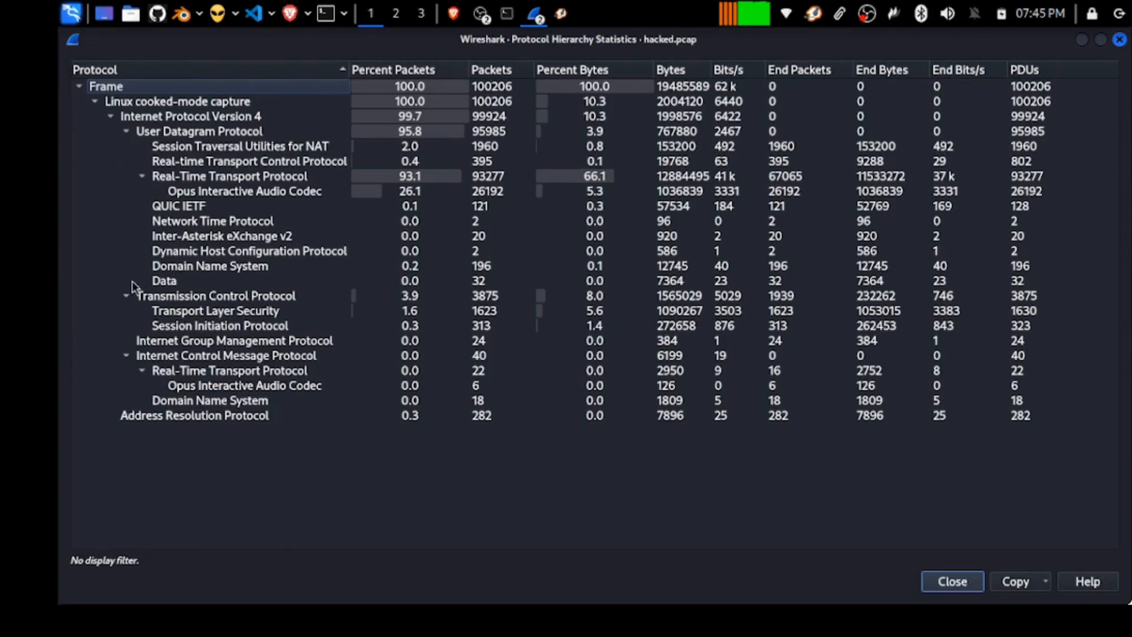
click(125, 295)
click(126, 325)
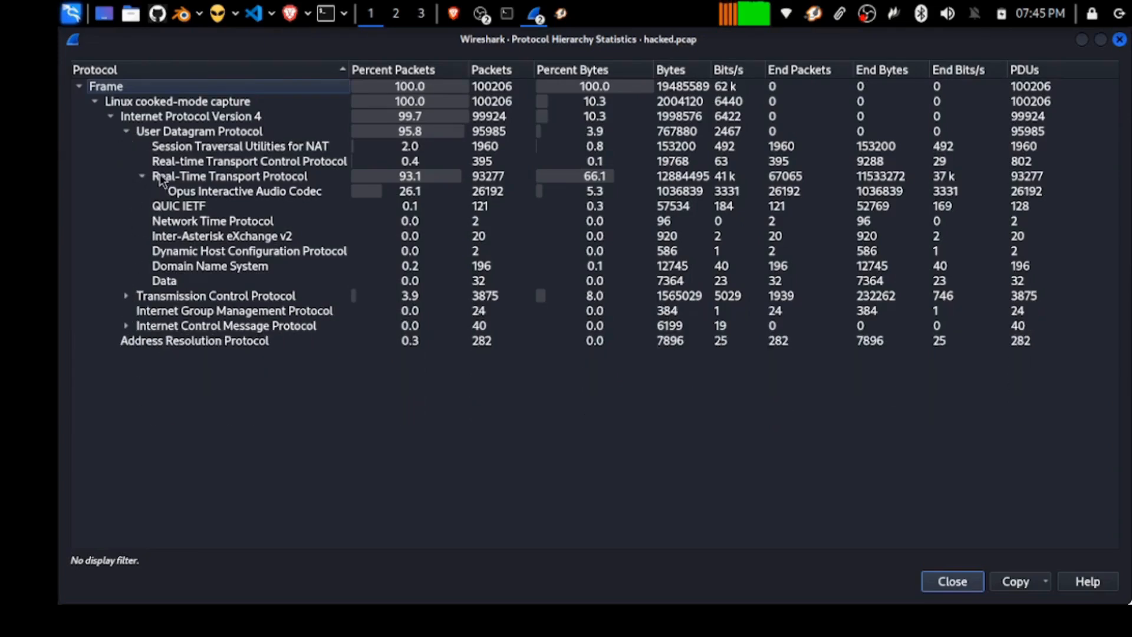
click(179, 147)
click(186, 164)
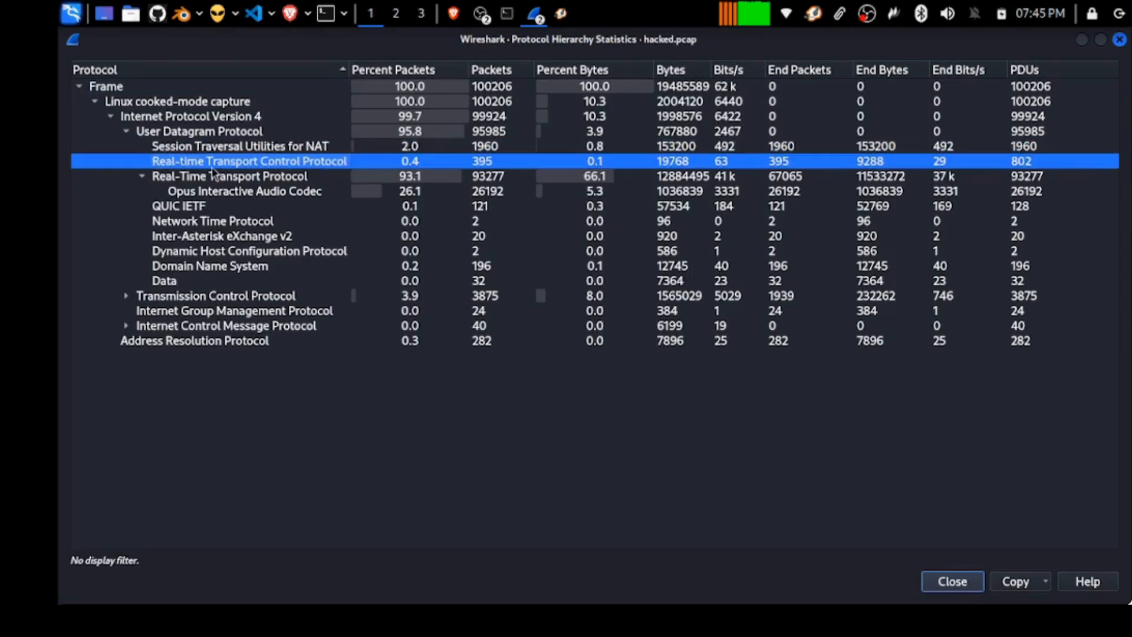
click(183, 205)
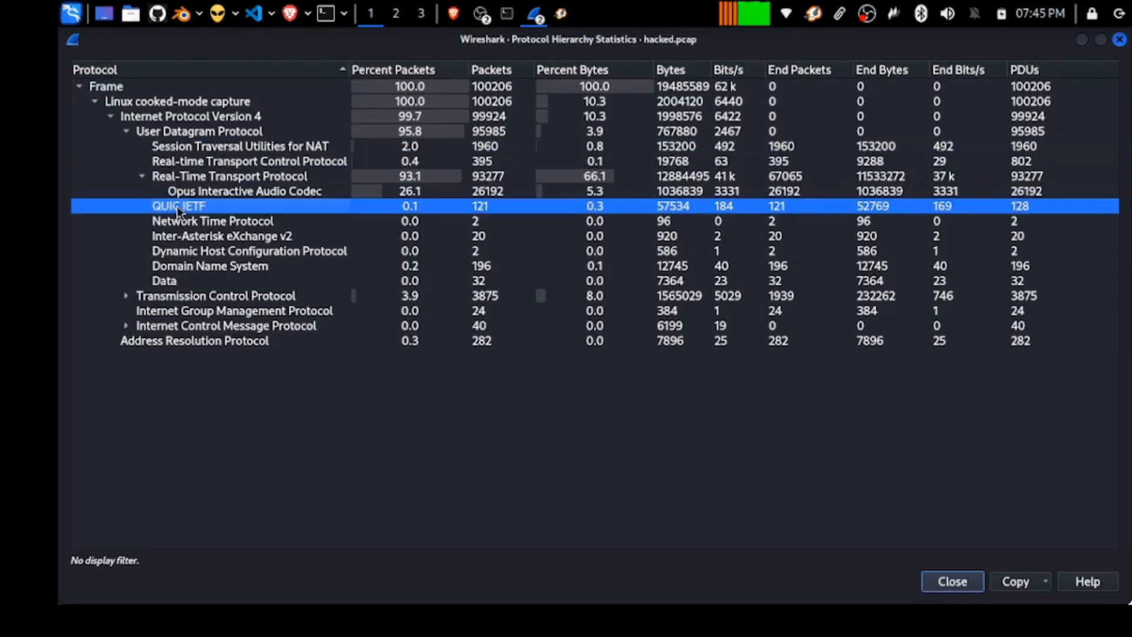
click(155, 224)
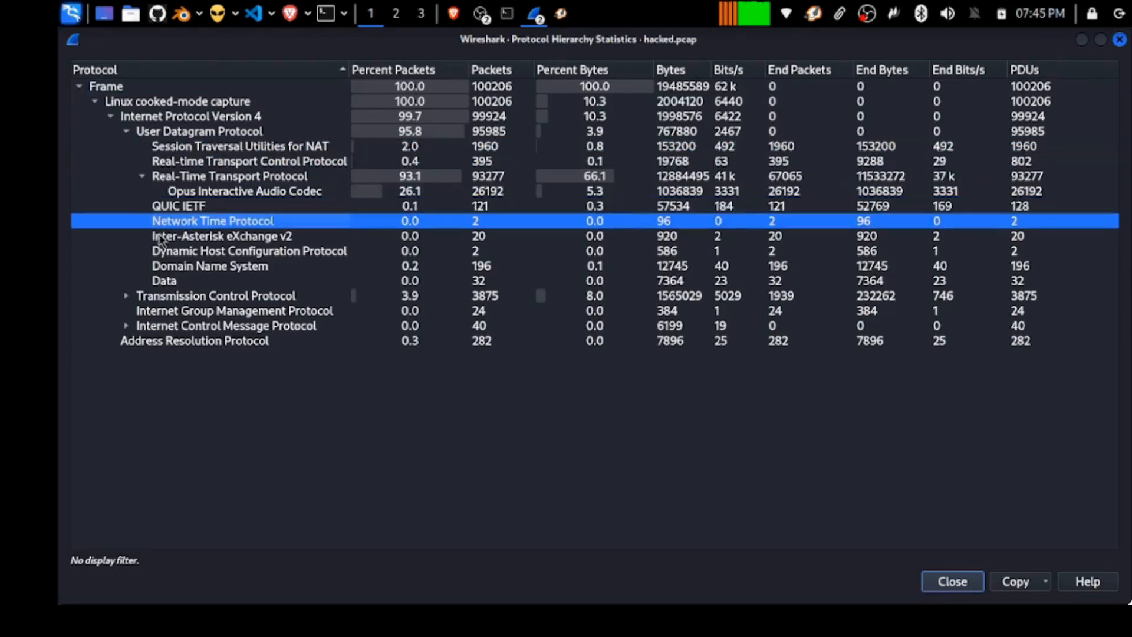
click(221, 270)
click(236, 252)
click(239, 269)
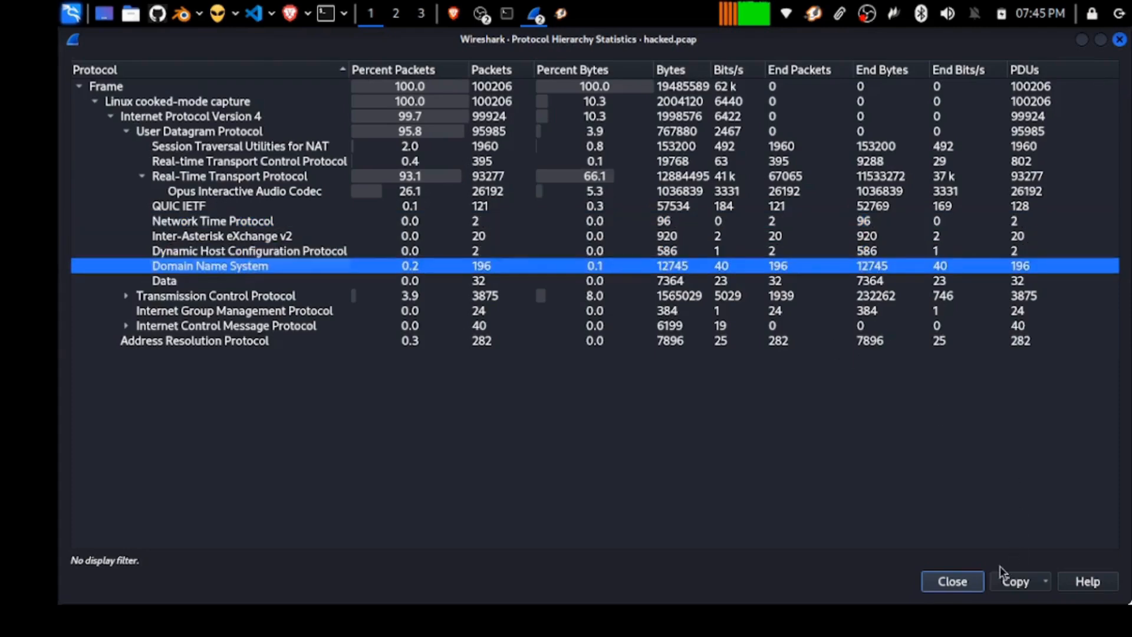
click(981, 581)
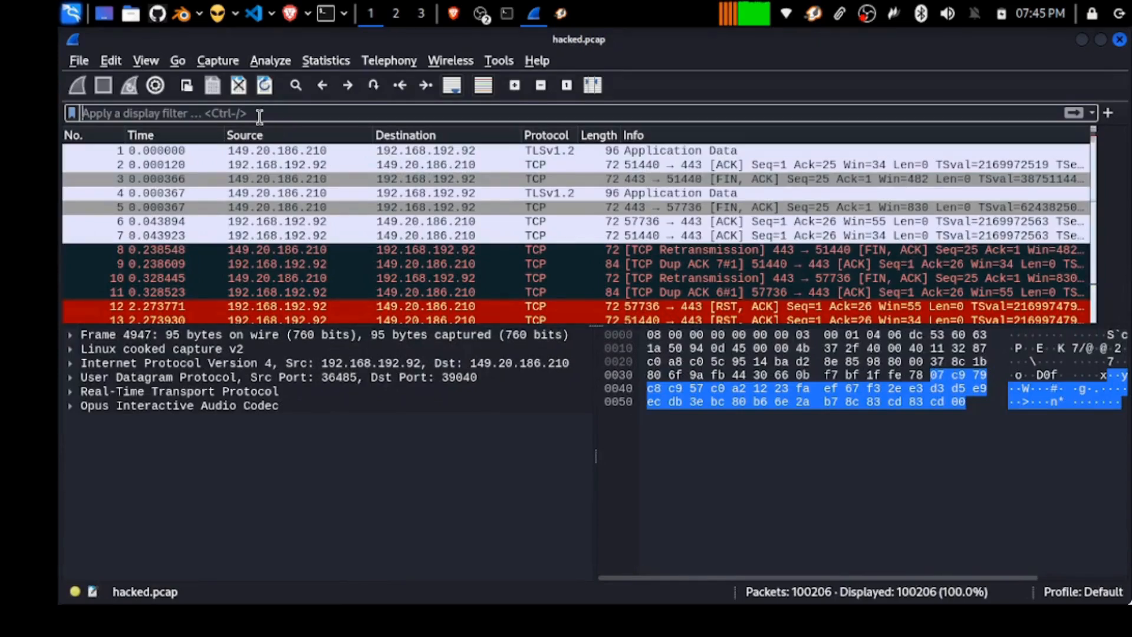
Apply the sip display filter (313 of 100206 packets) and open ACK packet 2075 separately.
text(sip)
key(Return)
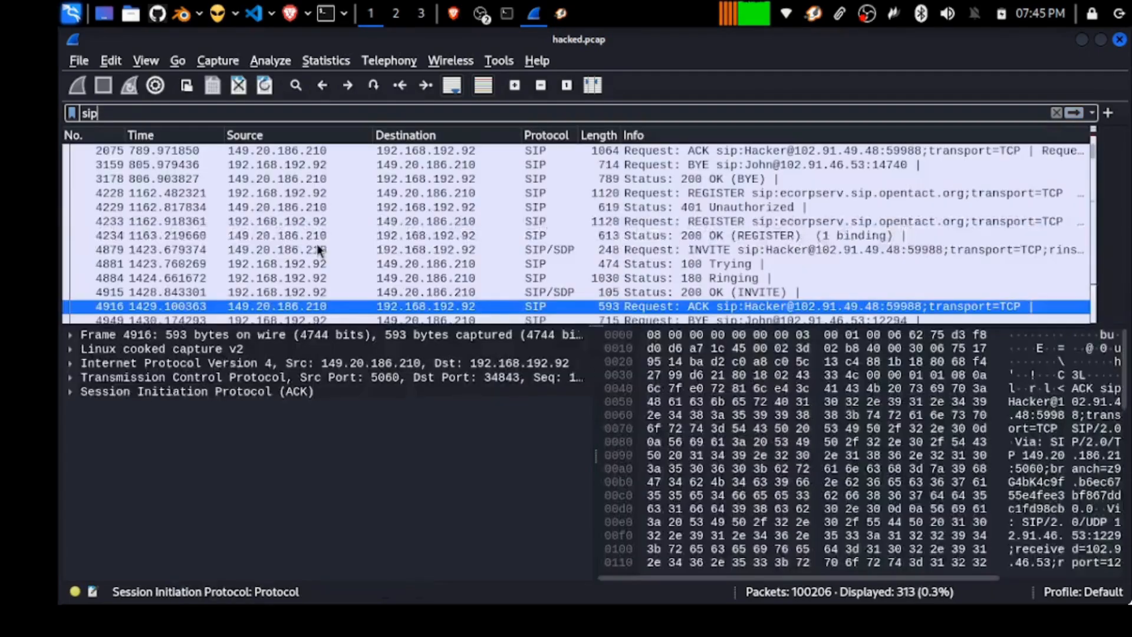
click(450, 155)
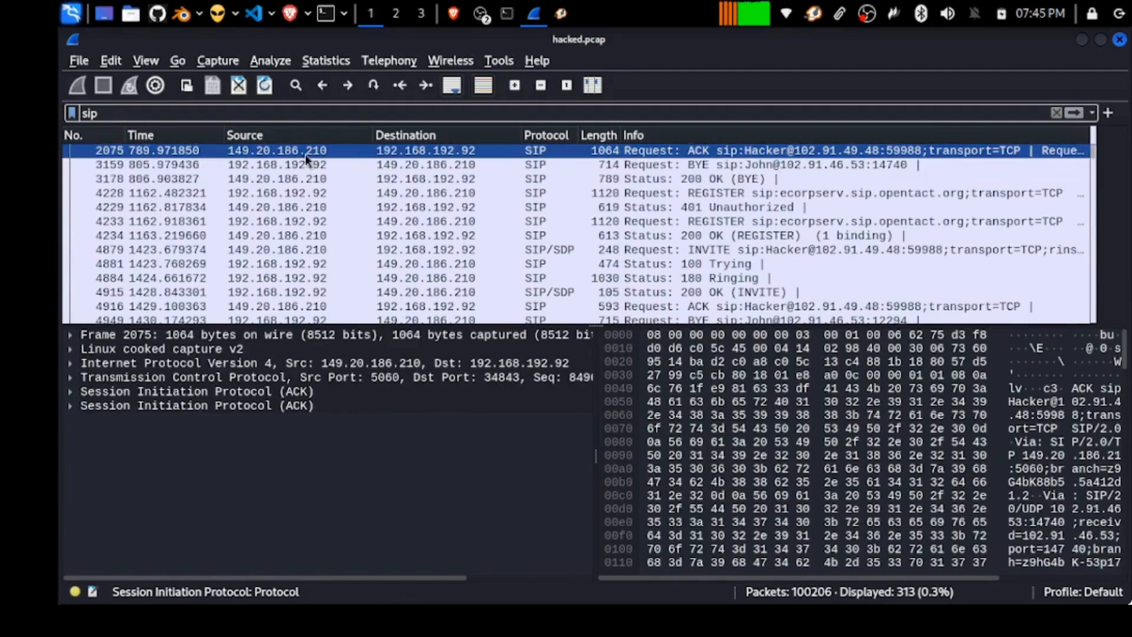
double_click(433, 150)
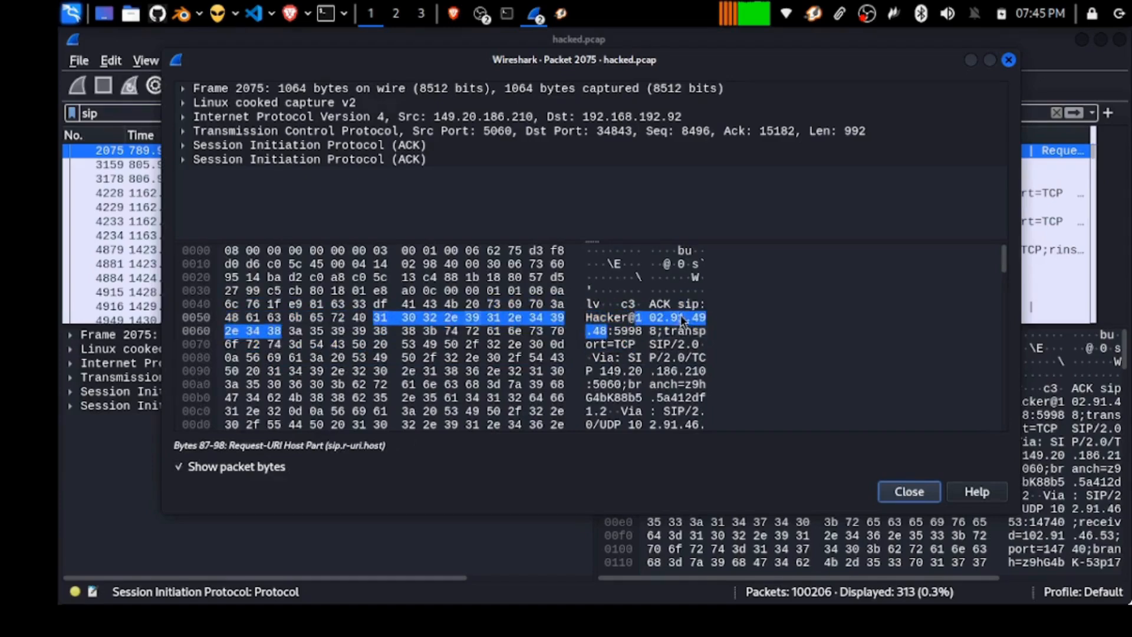
Name the address 192.168.192.92 HackerNetwork.
key(Escape)
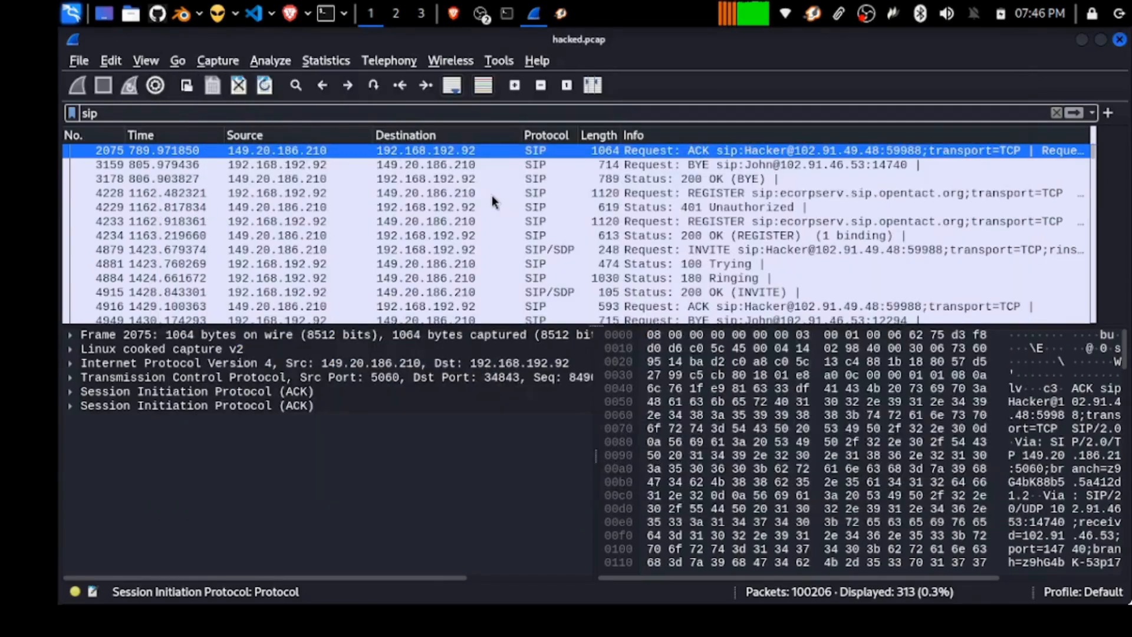
right_click(413, 155)
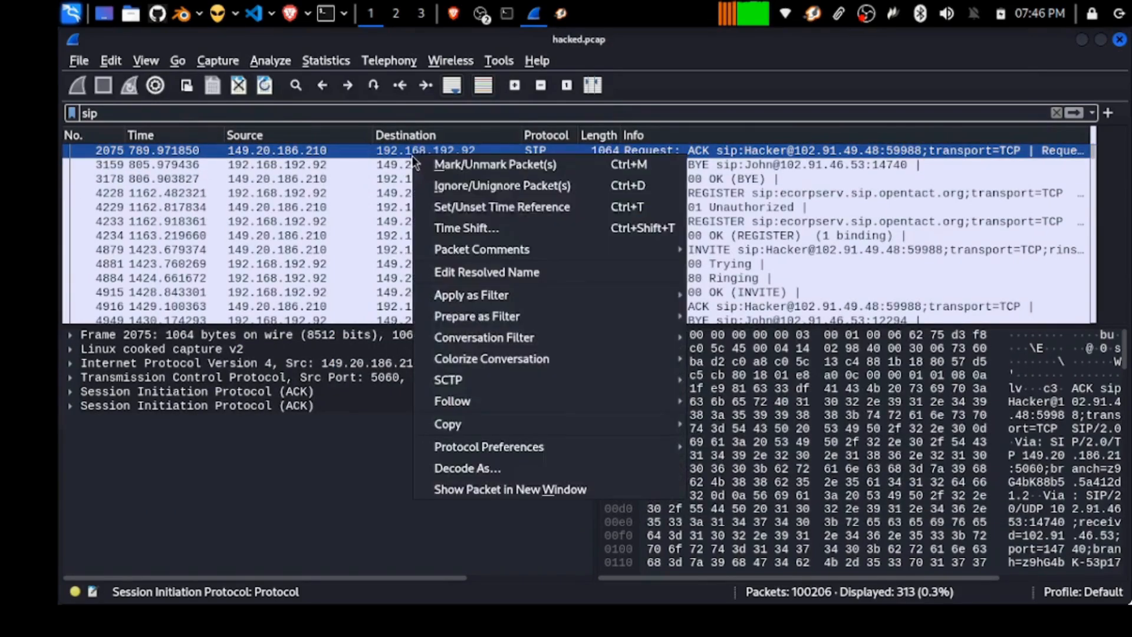
click(452, 273)
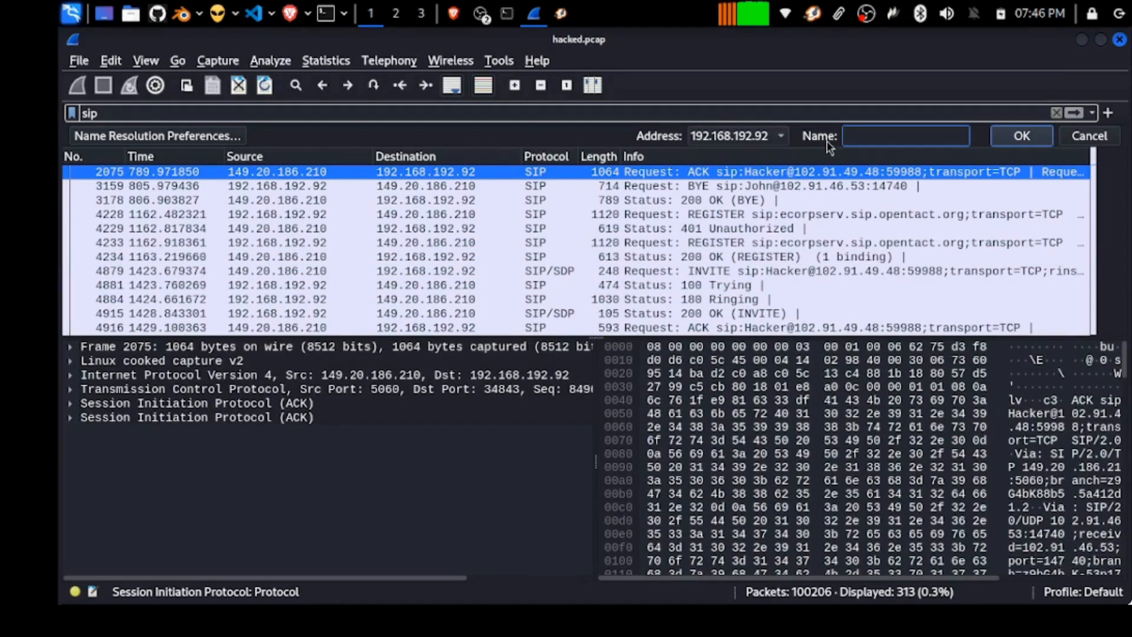
text(HackerNetwork)
click(1020, 139)
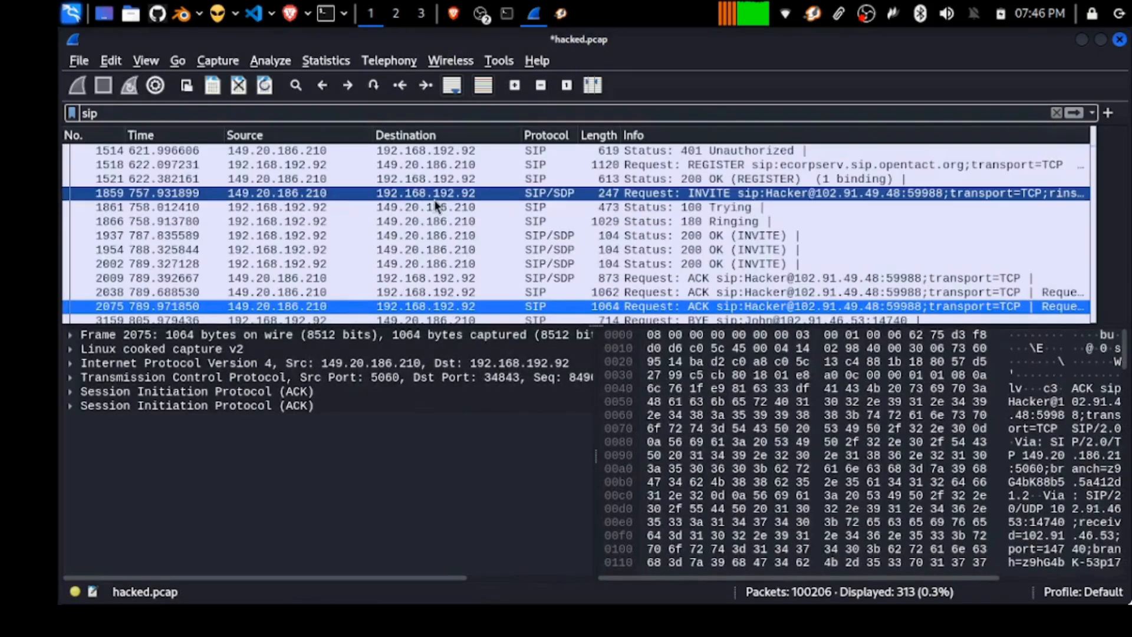
Enable network (IP) and transport name resolution with both DNS options turned off.
scroll(434, 198, up, 10)
scroll(432, 194, down, 10)
scroll(433, 195, up, 10)
scroll(433, 195, down, 5)
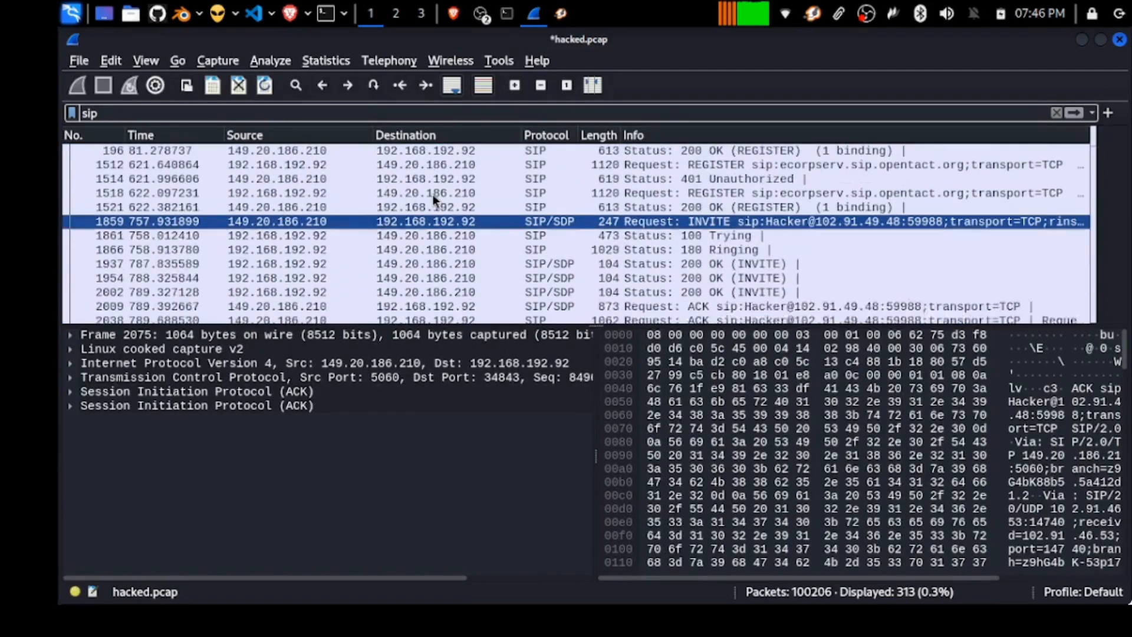
right_click(425, 230)
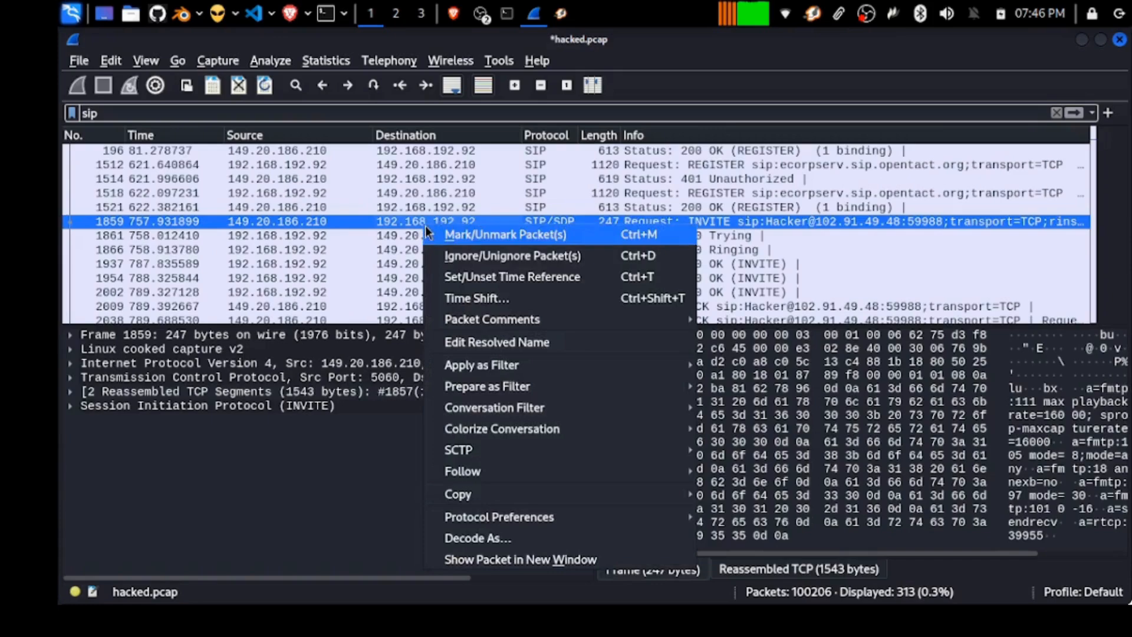
click(112, 58)
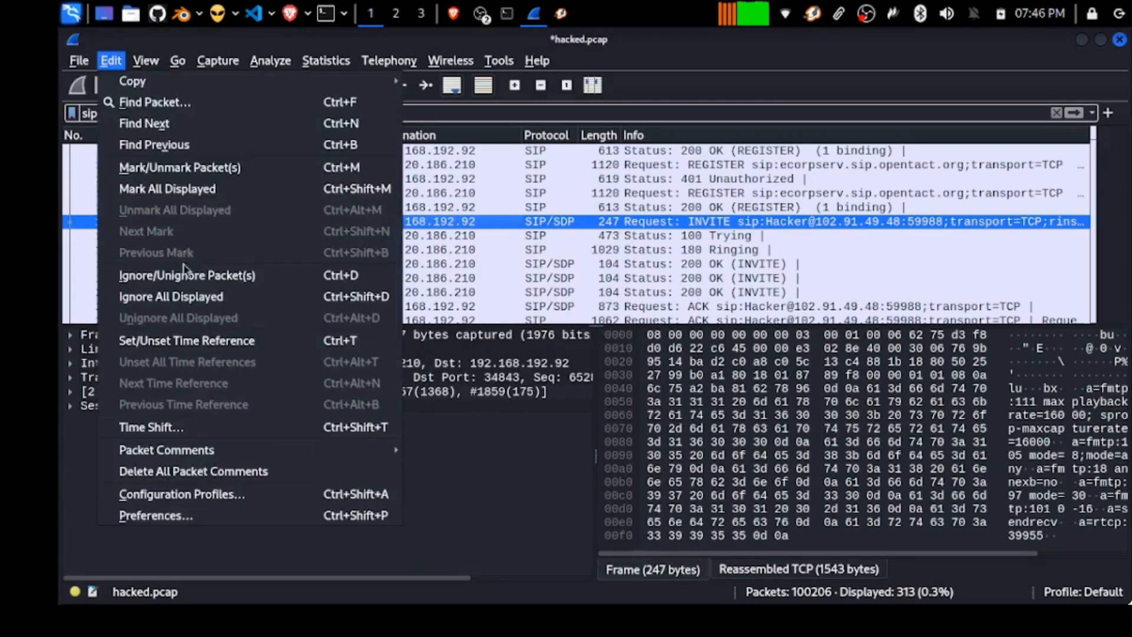
mouse_move(211, 453)
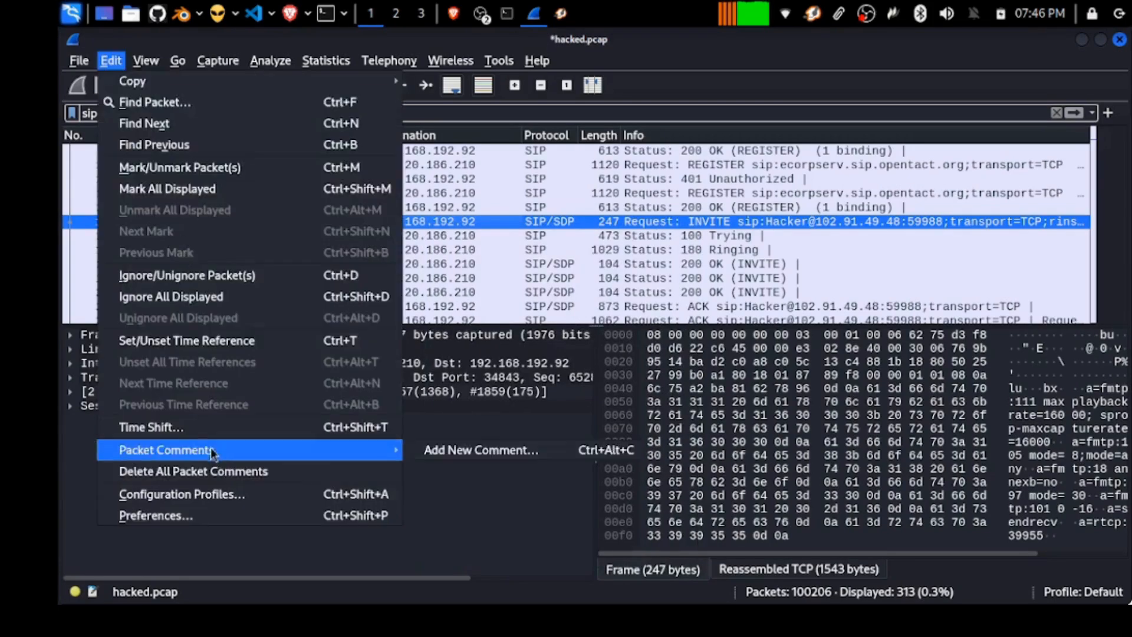
click(194, 513)
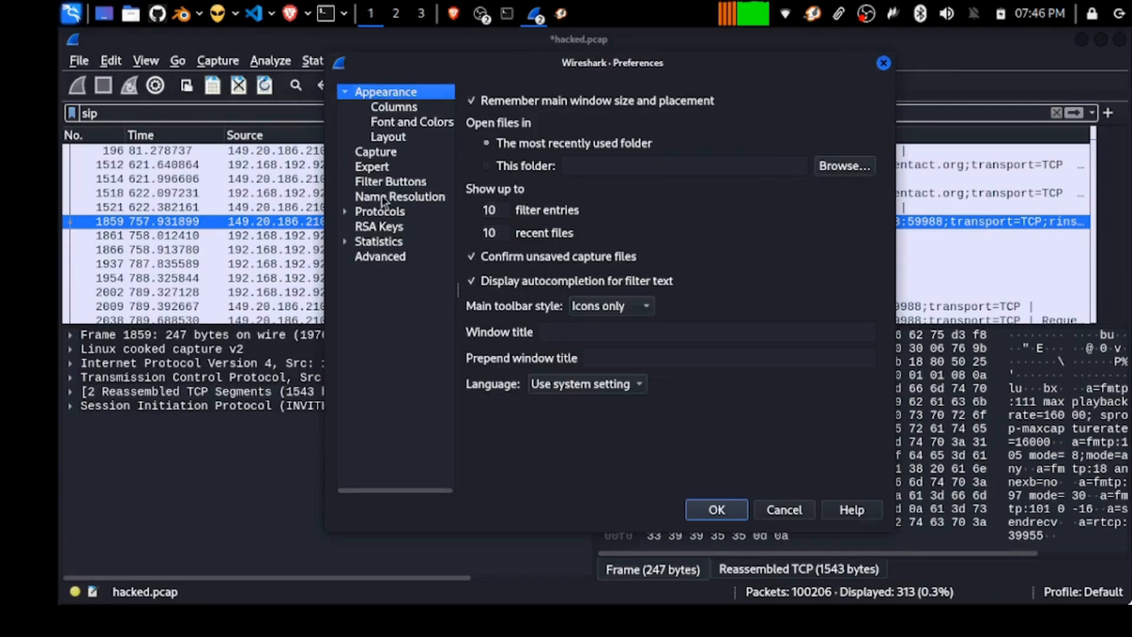
click(389, 197)
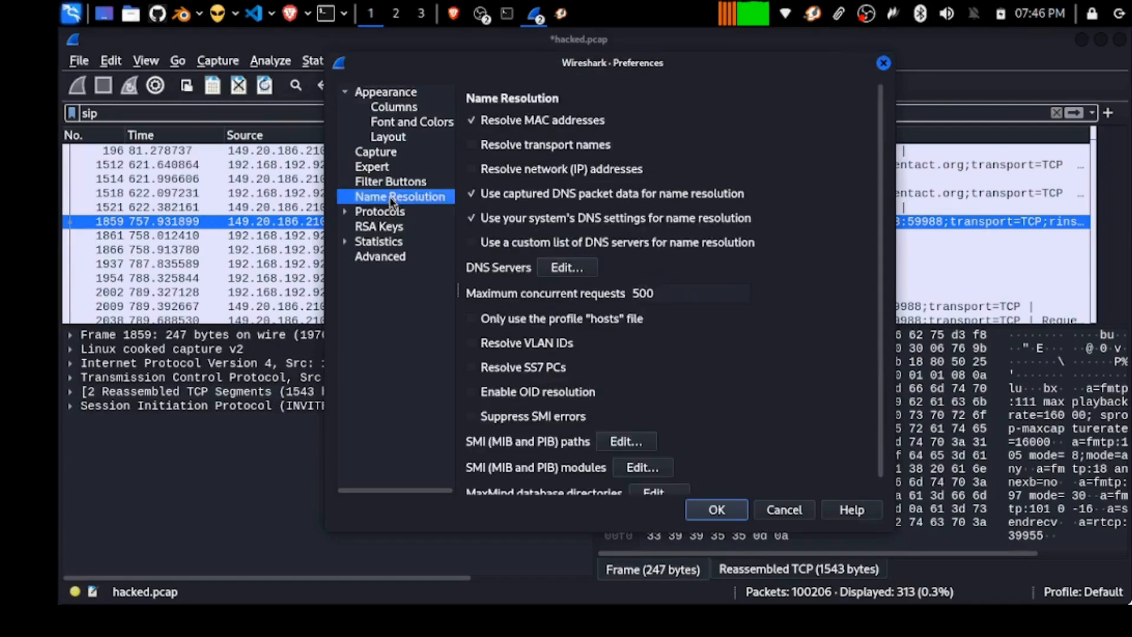
click(518, 171)
click(520, 194)
click(520, 217)
click(591, 142)
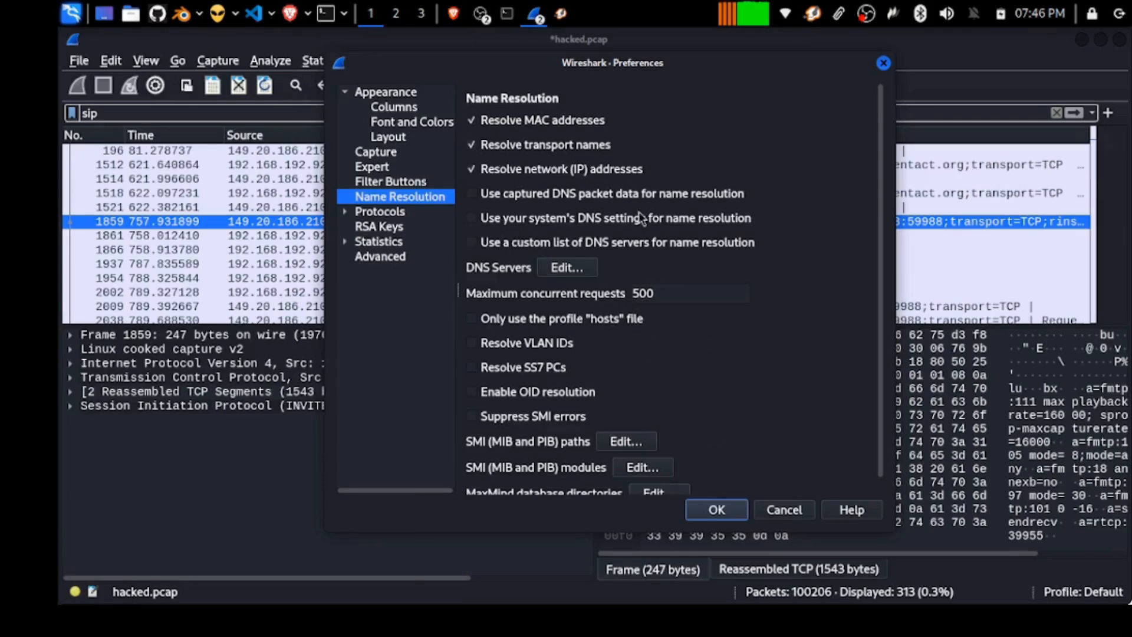
click(728, 514)
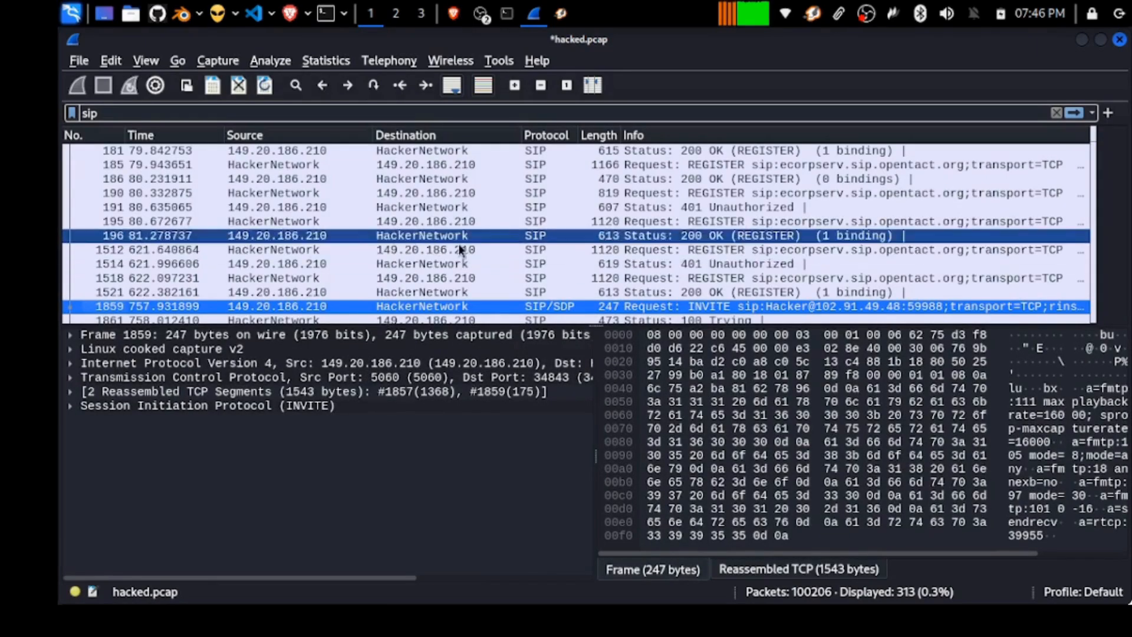
Rename 149.20.186.210 to EcorpServ via packet 181's resolved-name option.
right_click(299, 151)
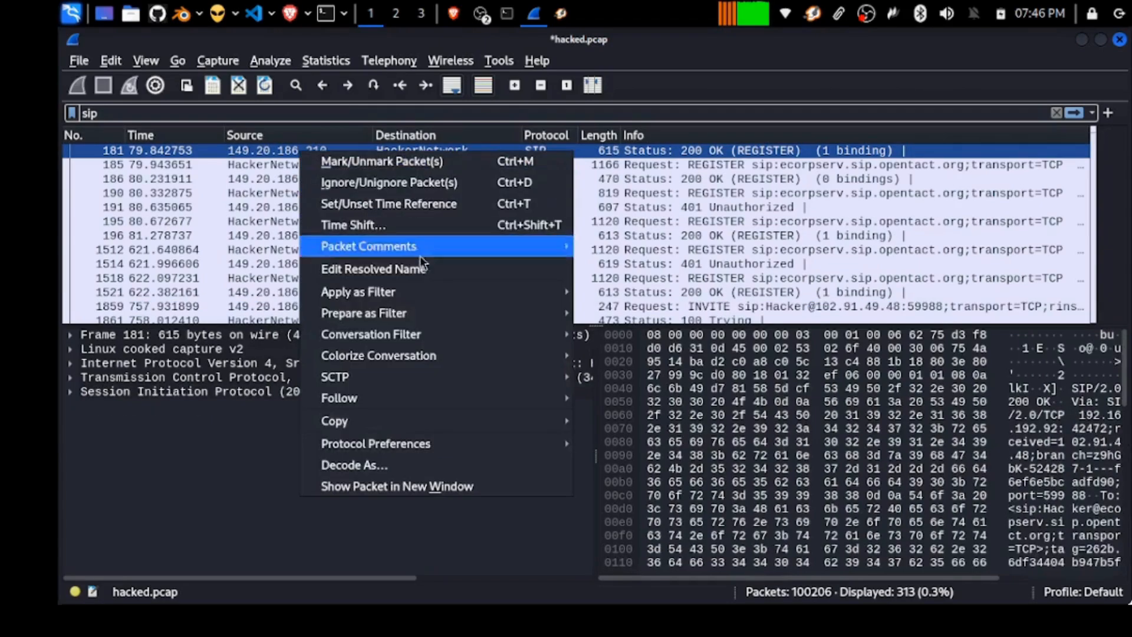
click(384, 271)
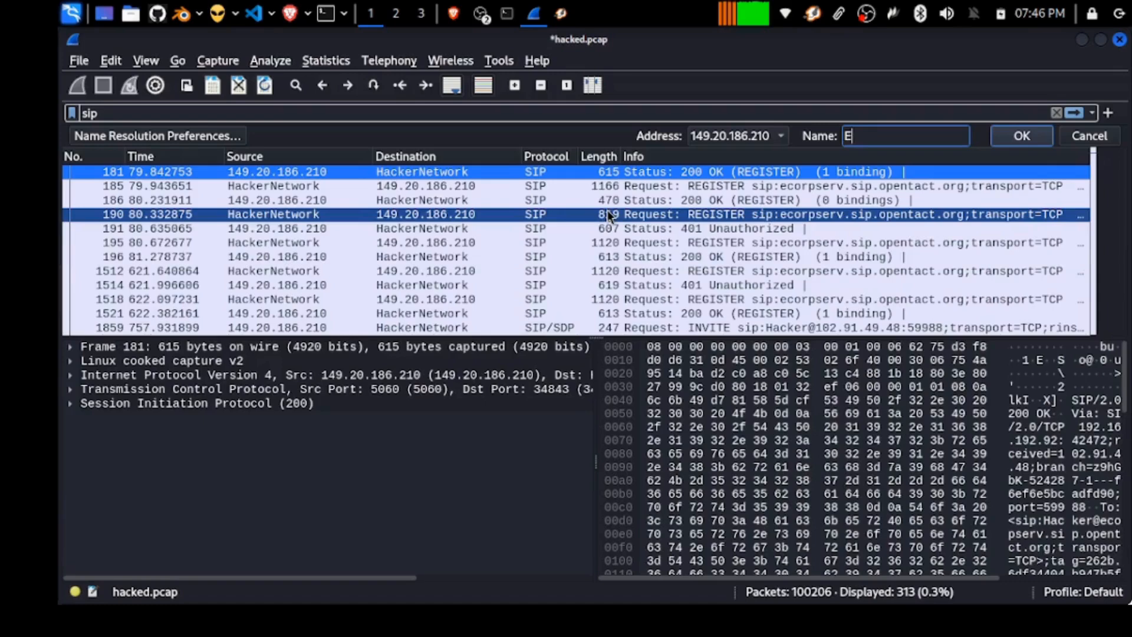
text(EcorpServ)
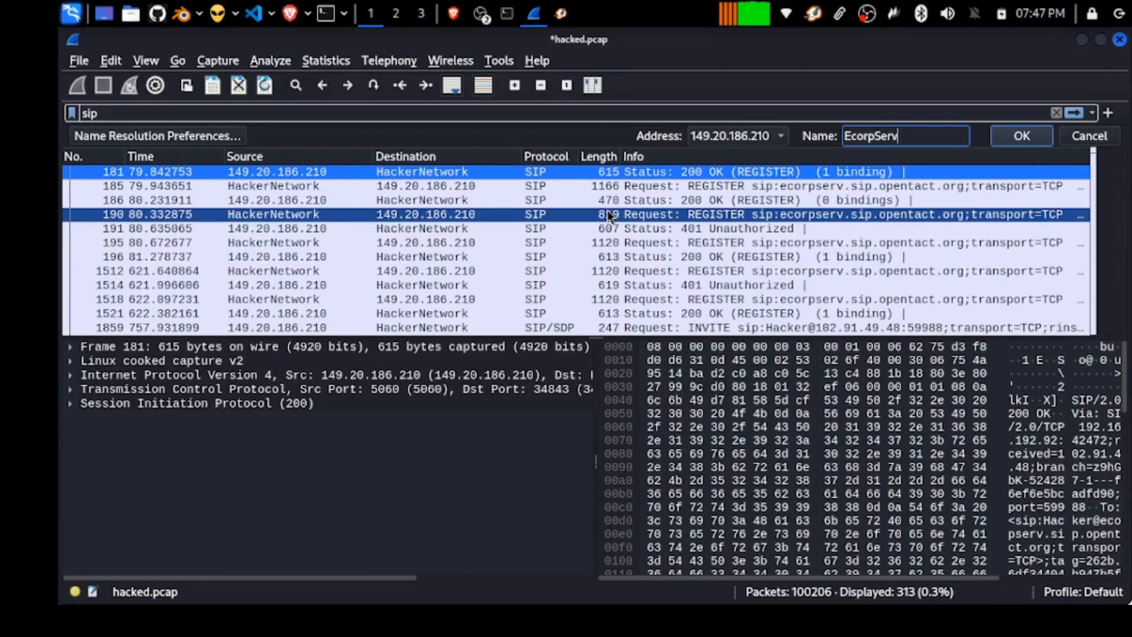
key(Return)
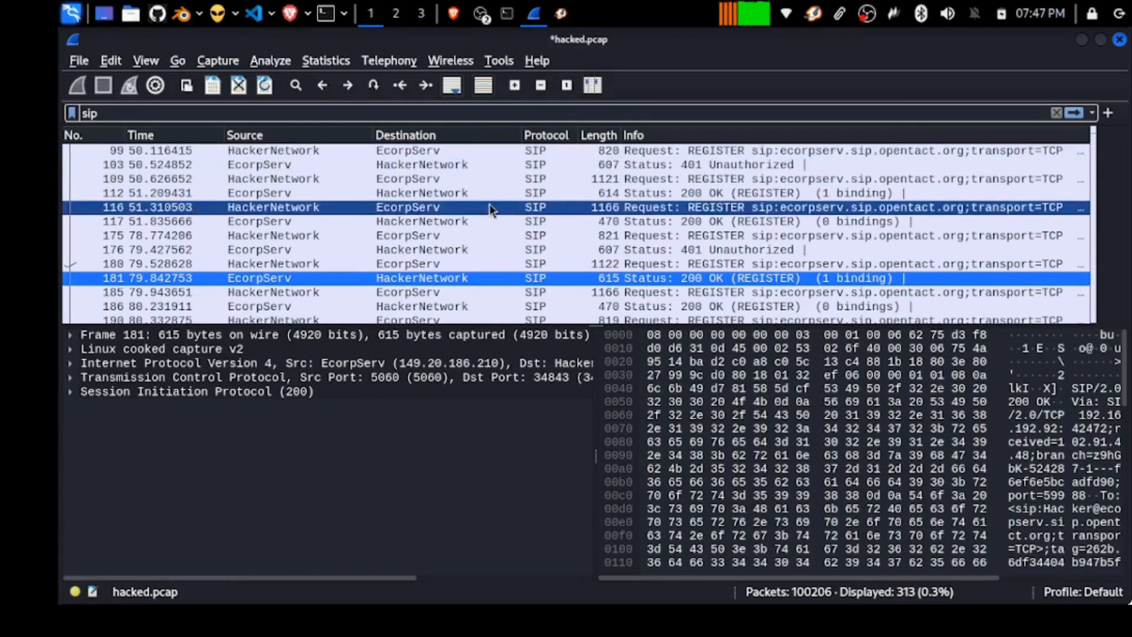
scroll(491, 211, down, 10)
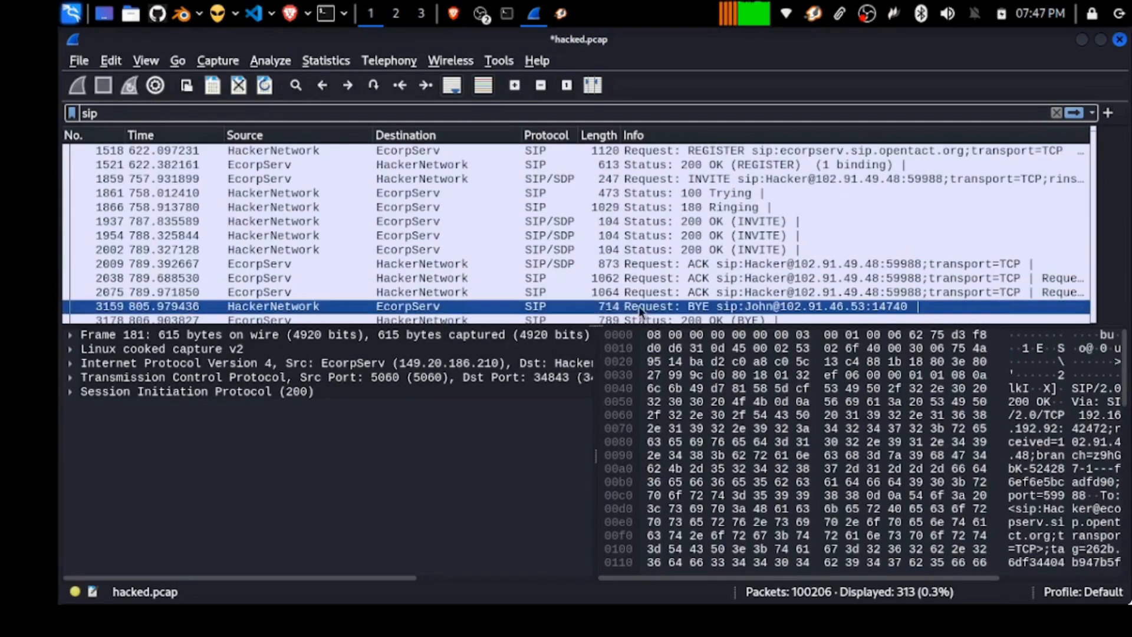
Open the SIP Flows list from the Telephony menu.
click(390, 60)
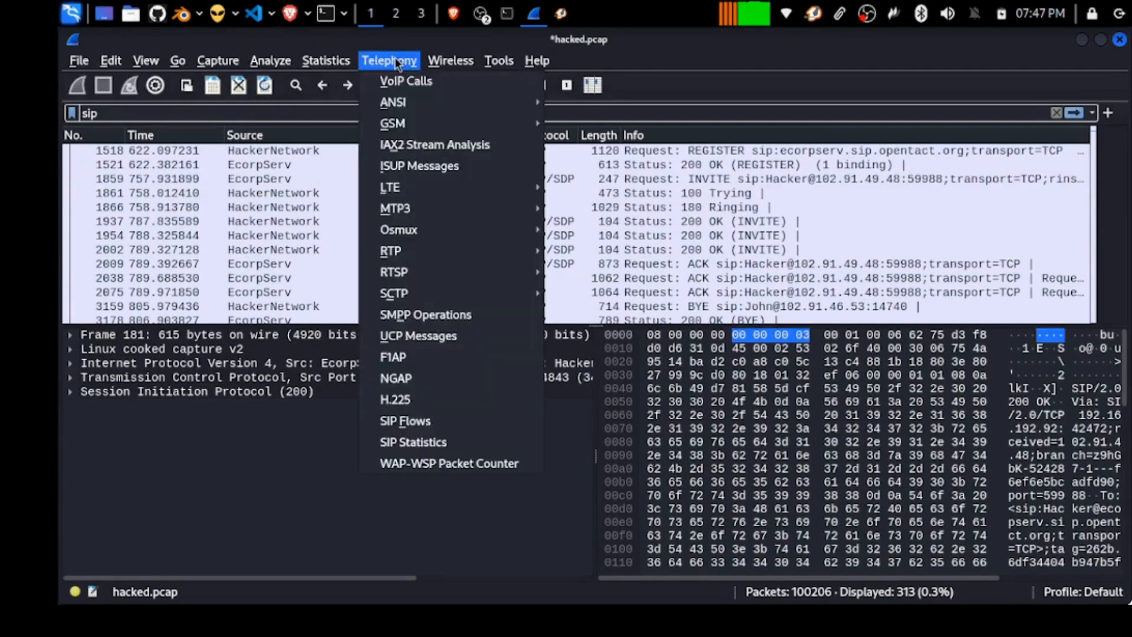
mouse_move(399, 101)
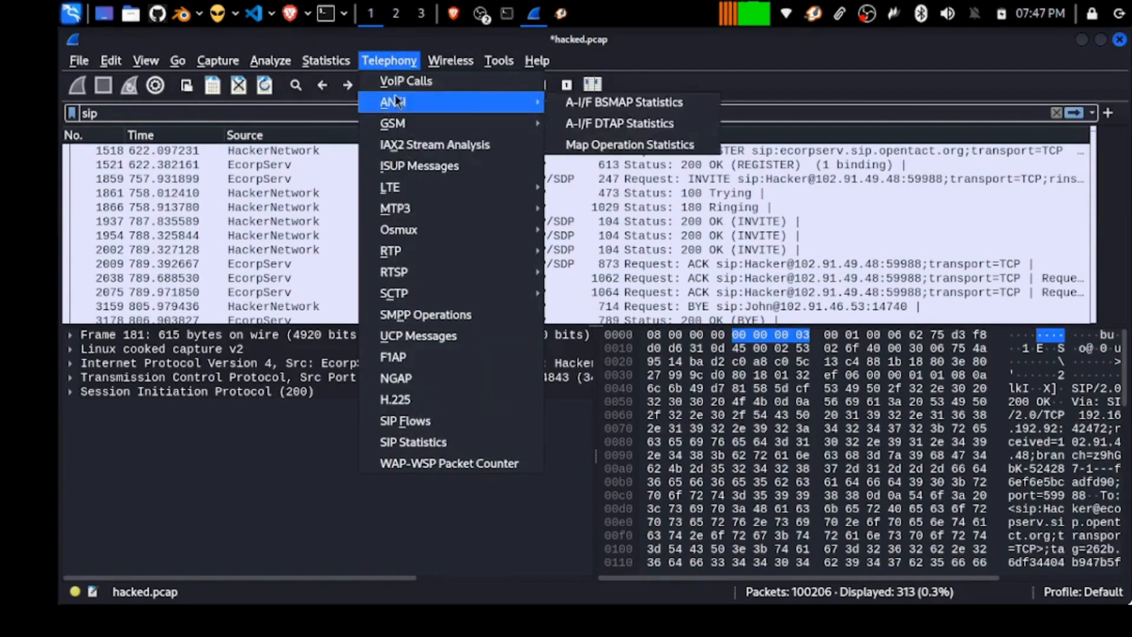
click(384, 420)
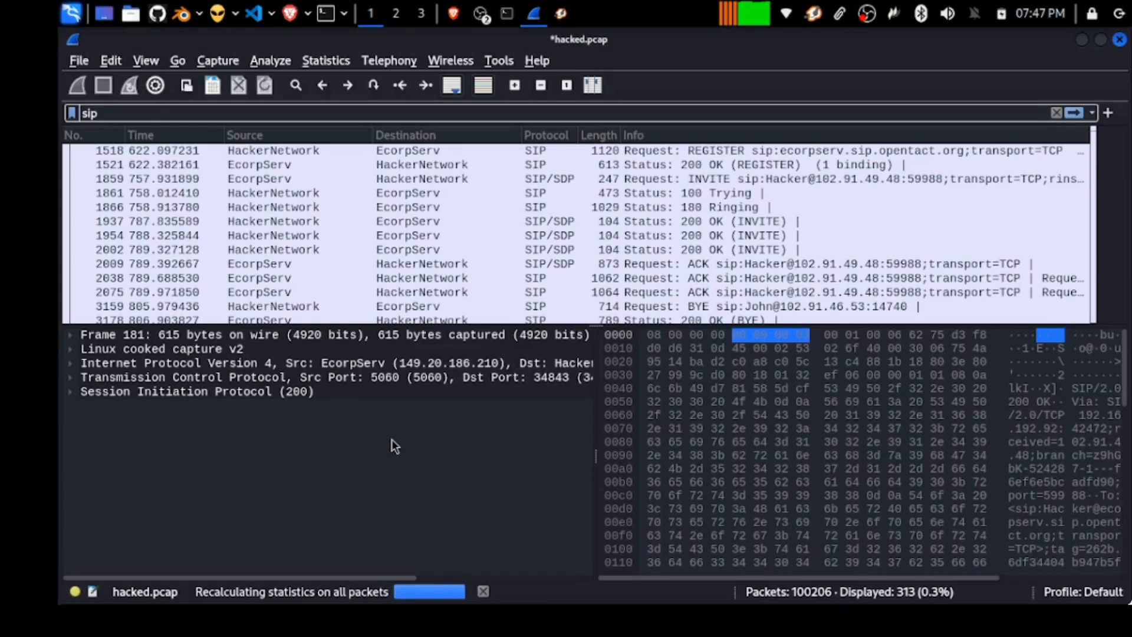
scroll(566, 230, down, 1)
scroll(566, 230, up, 1)
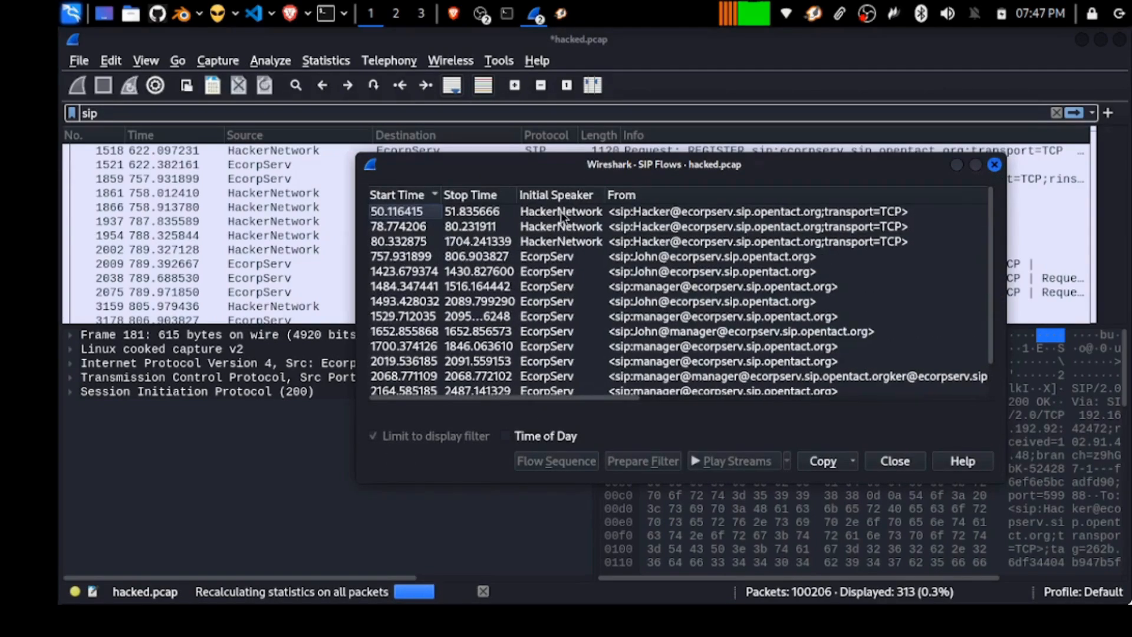
Select all SIP flows and display their Flow Sequence diagram.
click(536, 261)
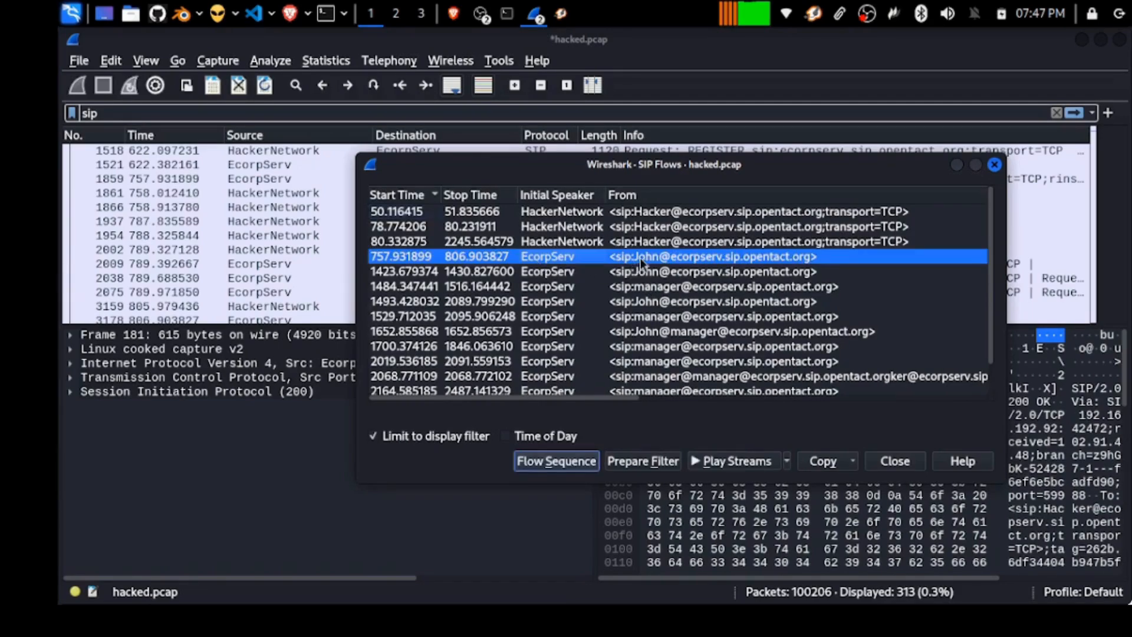
scroll(632, 315, right, 2)
scroll(591, 323, left, 2)
scroll(589, 323, down, 1)
scroll(589, 323, up, 1)
click(610, 230)
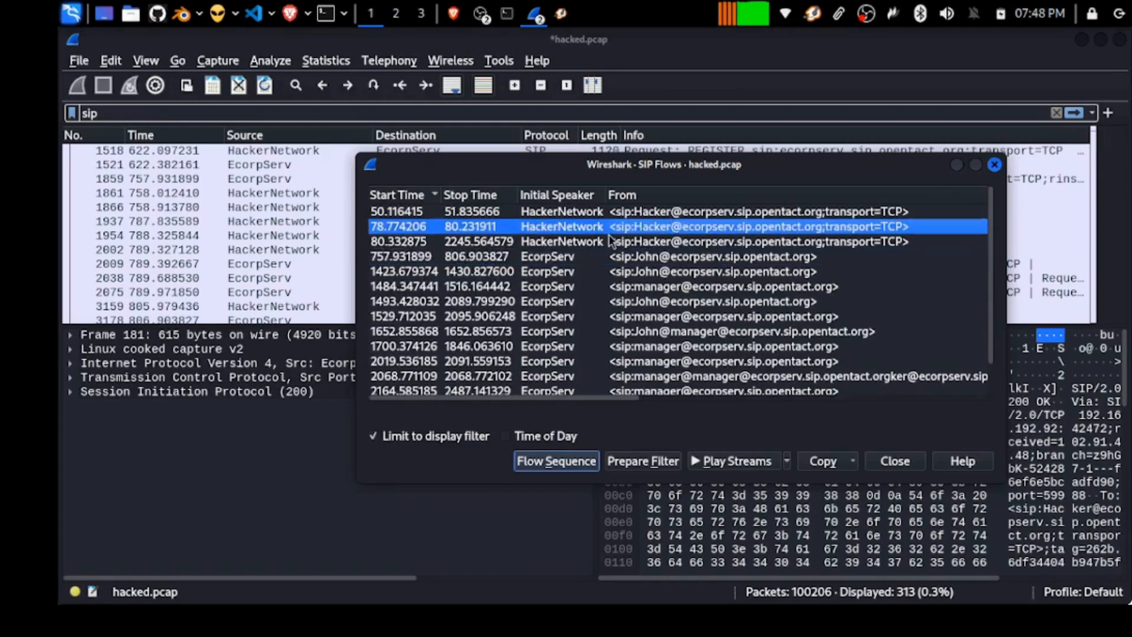
scroll(575, 292, right, 2)
key(ctrl+a)
click(557, 461)
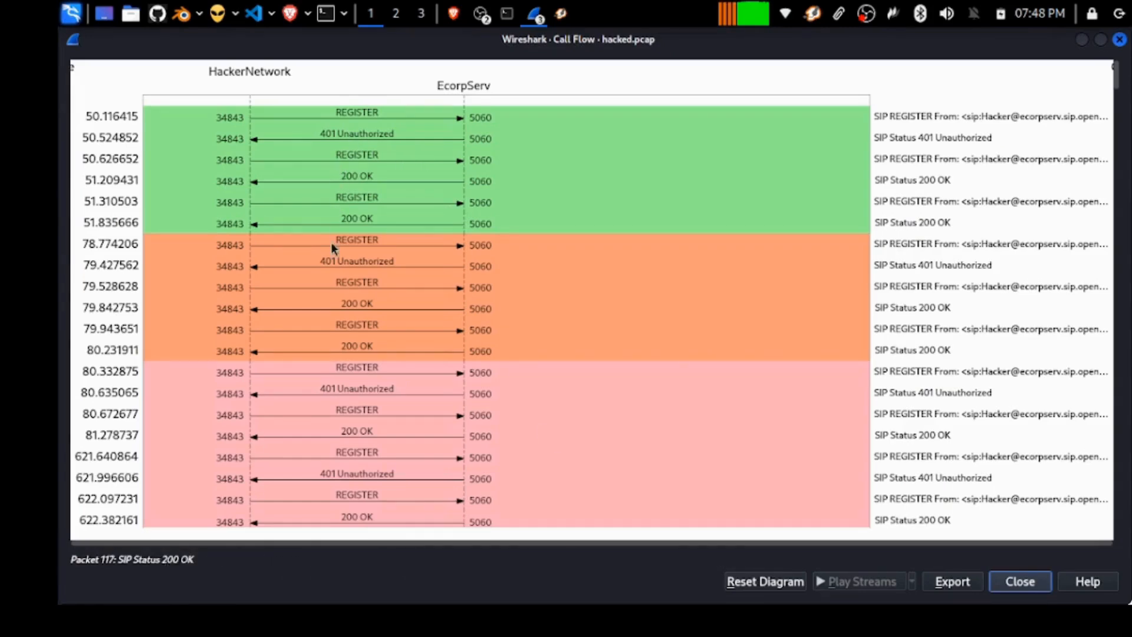
Scroll the call flow diagram down to the final BYE exchanges near 2487 s.
scroll(333, 230, down, 8)
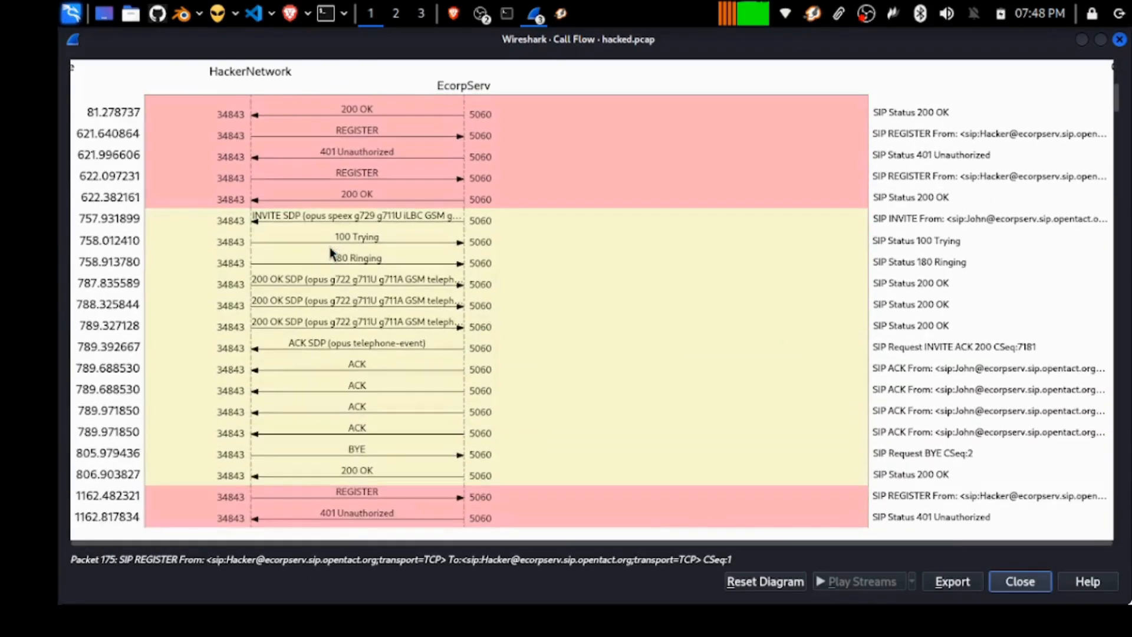
scroll(330, 259, down, 10)
scroll(328, 294, down, 15)
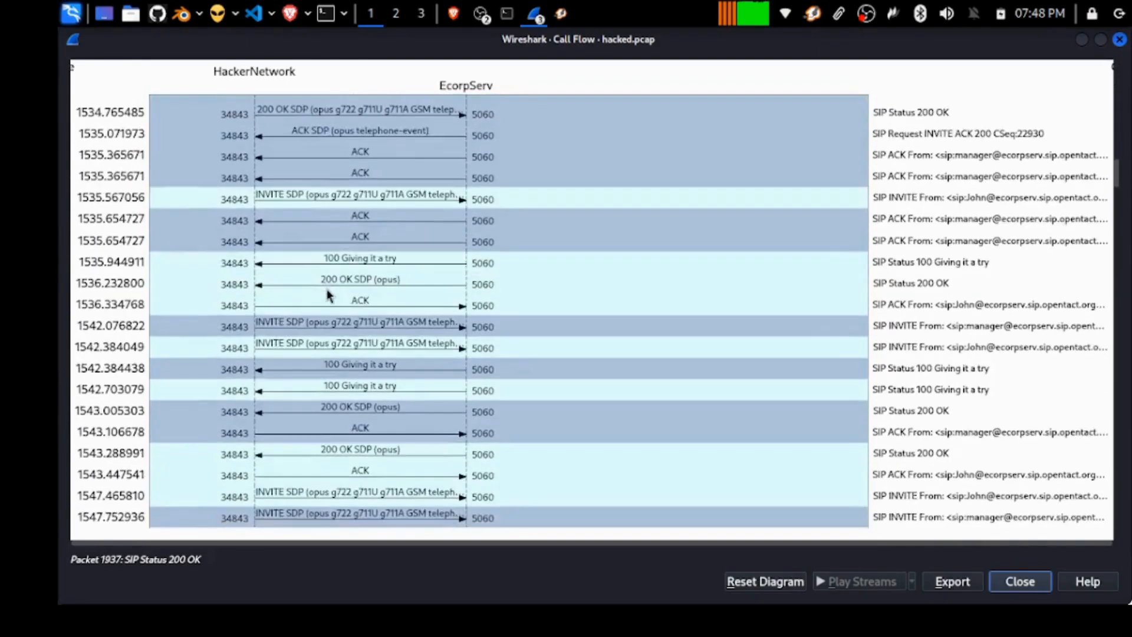
scroll(328, 295, down, 20)
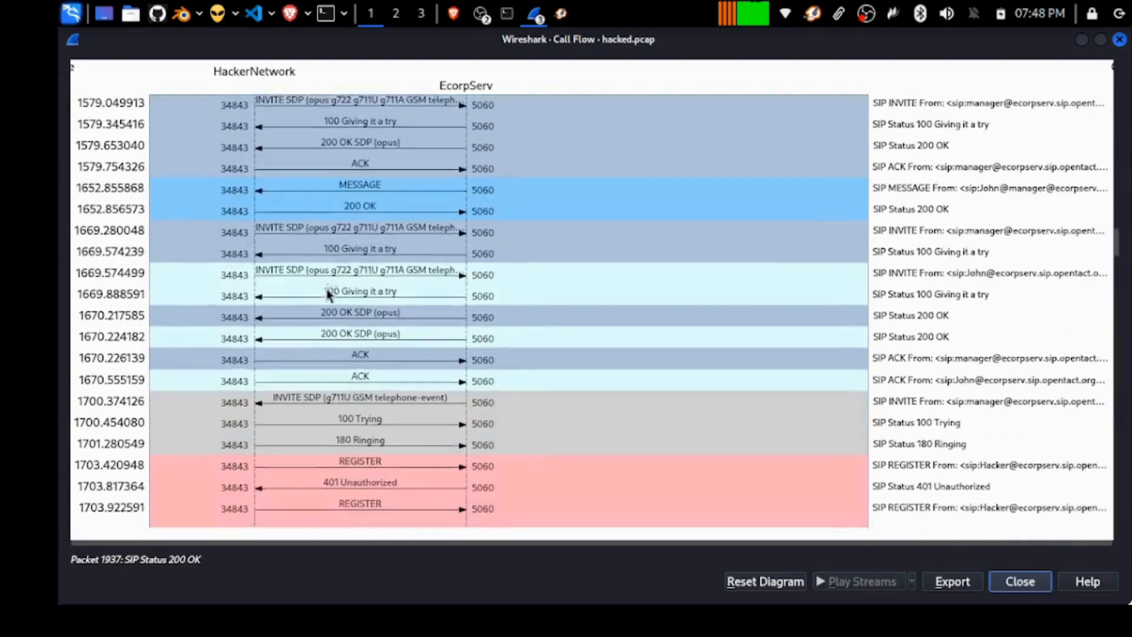
scroll(328, 295, down, 4)
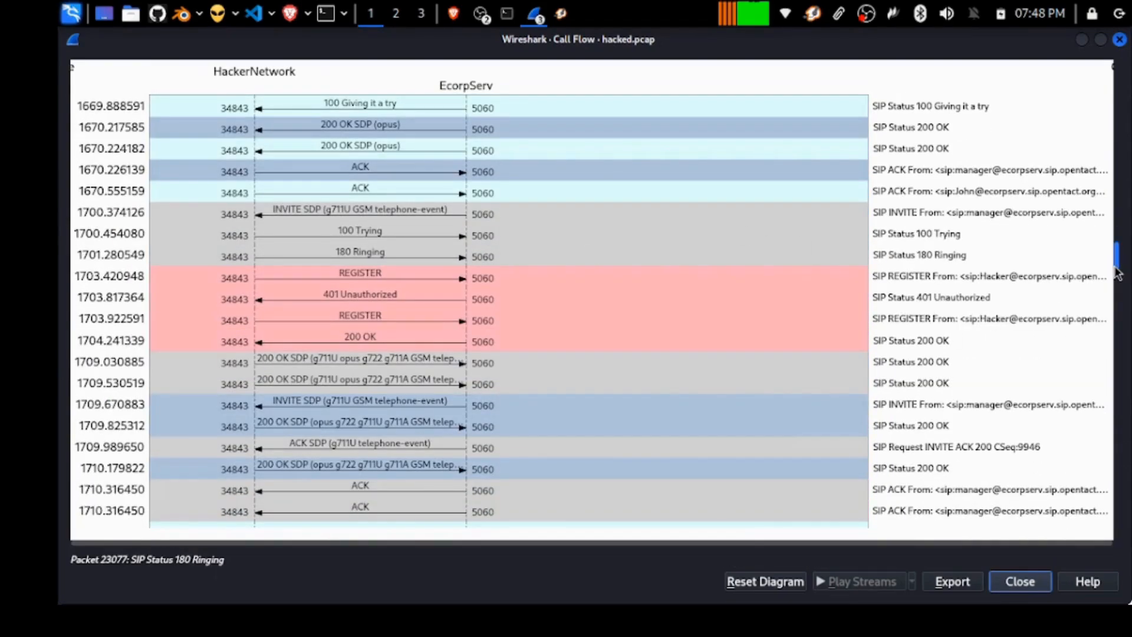
drag(1116, 272, 1070, 562)
scroll(1023, 505, up, 4)
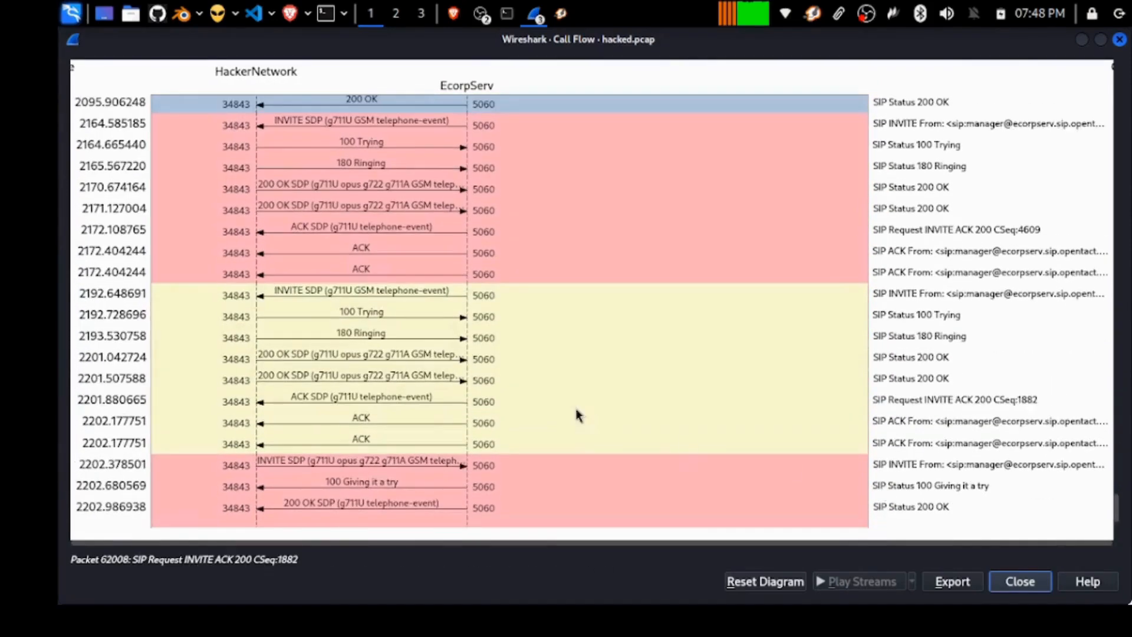
Inspect the 100 Trying and 200 OK messages around 2201 s, then close the diagram.
click(409, 405)
click(386, 319)
click(366, 360)
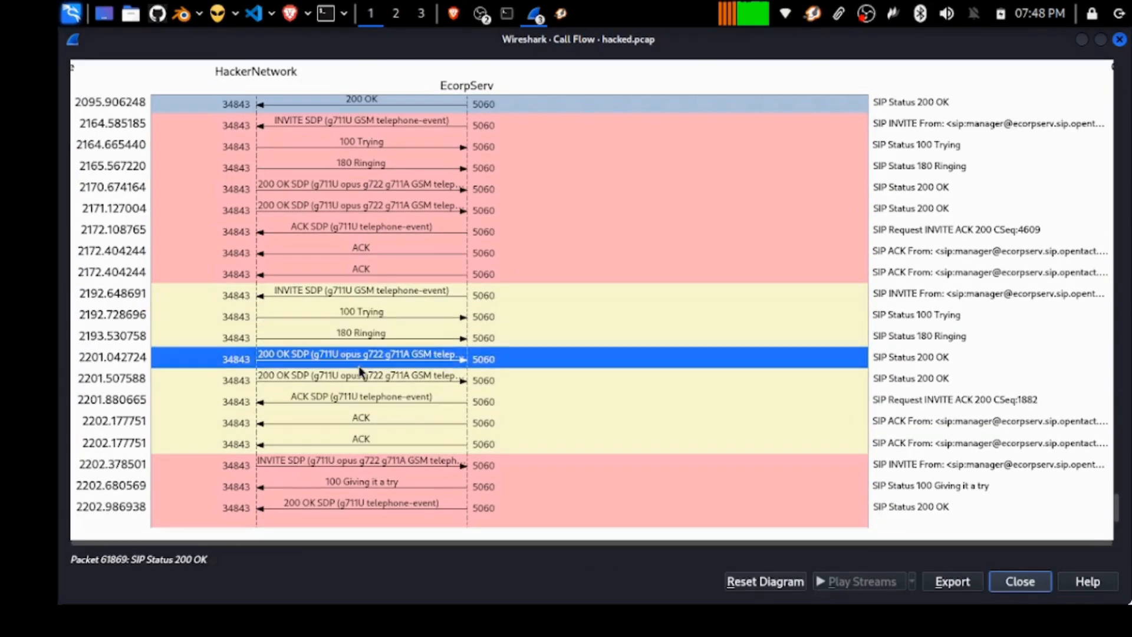
click(362, 380)
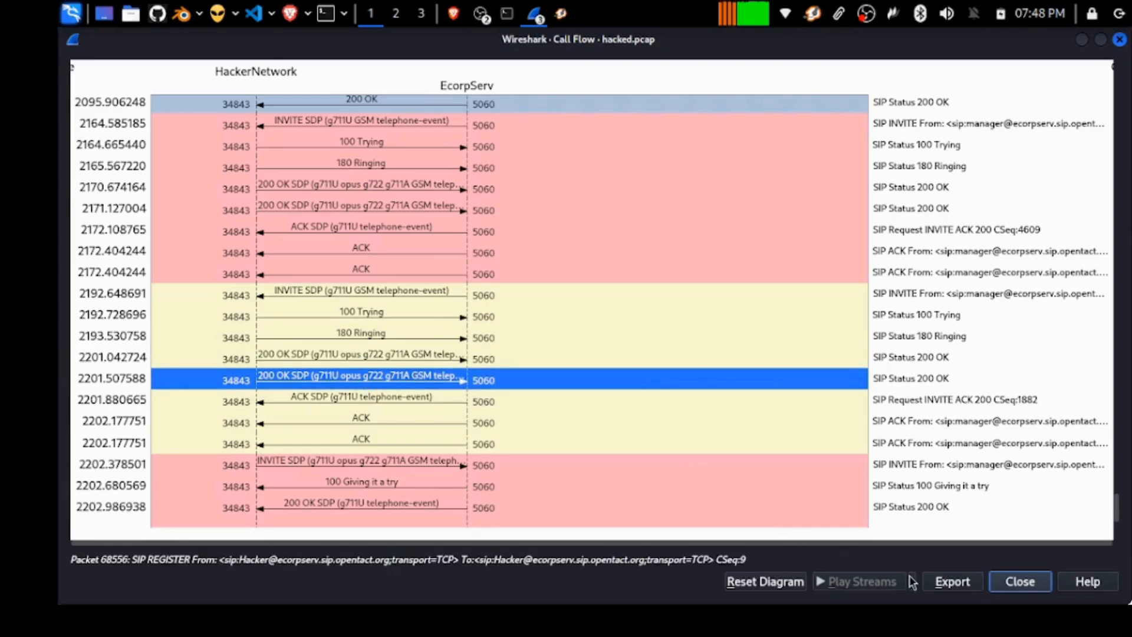
click(1018, 582)
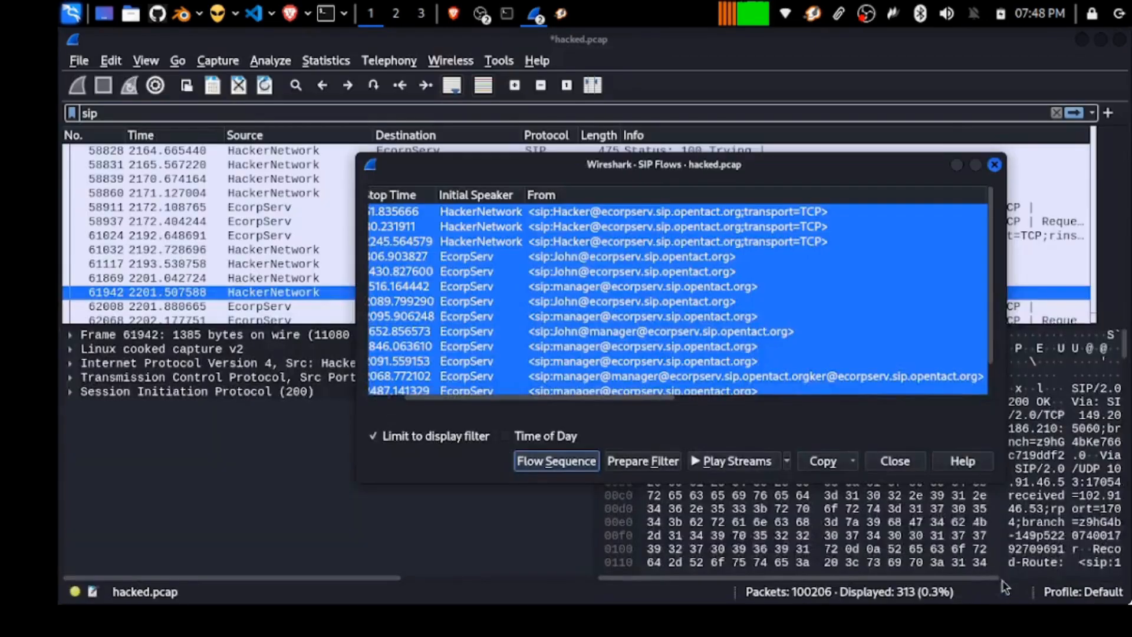
Close SIP Flows, open the VoIP Calls list, and select all nine calls.
click(887, 454)
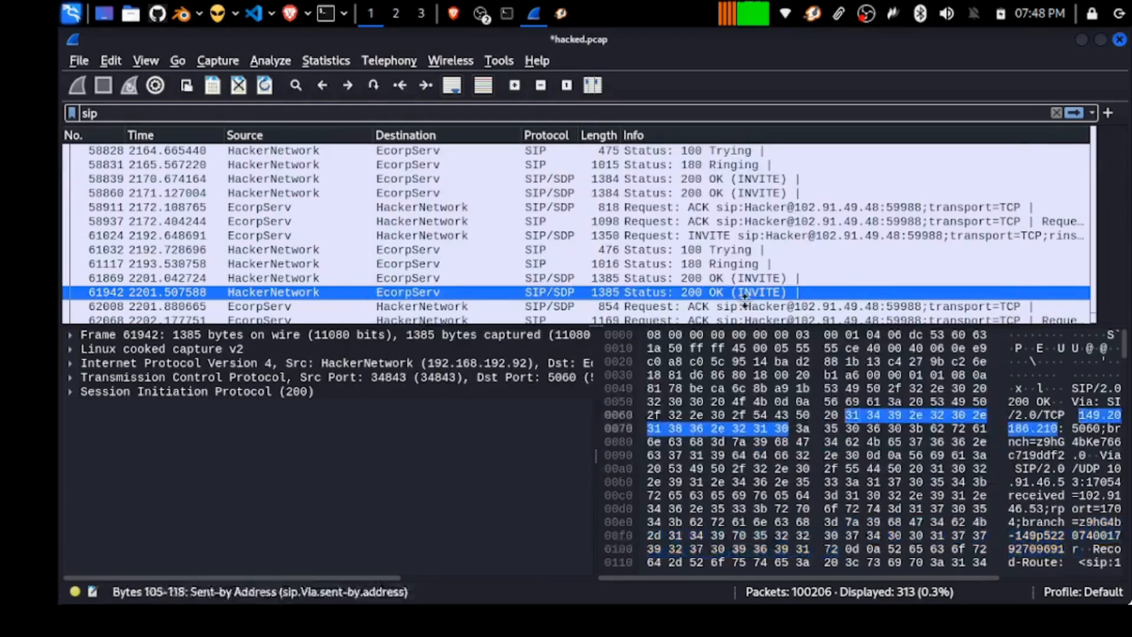
click(389, 60)
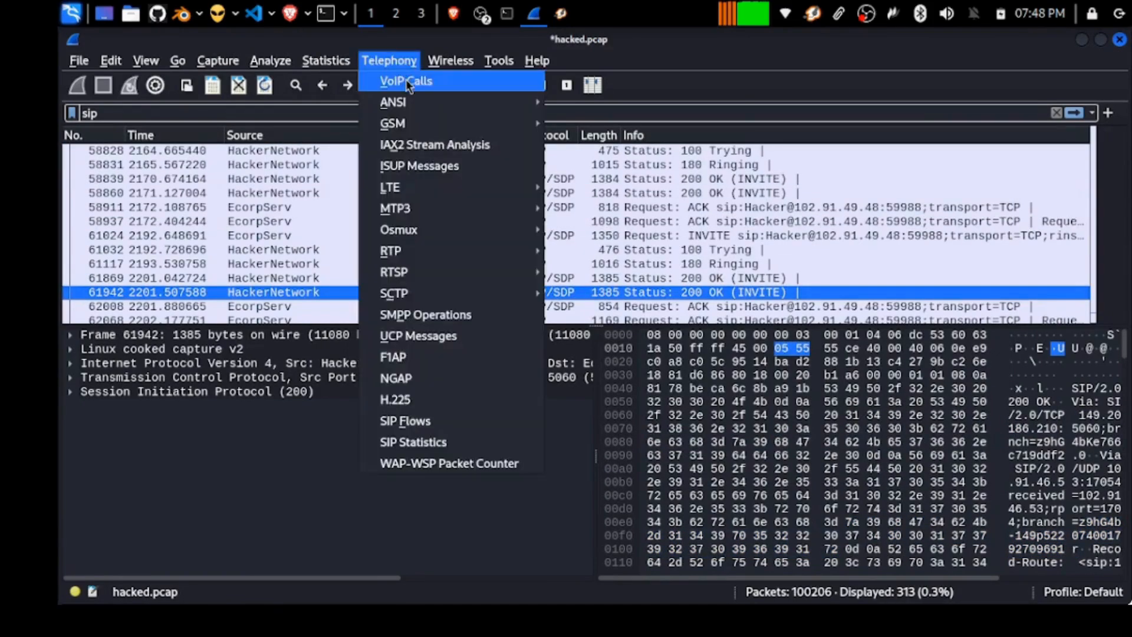
click(405, 79)
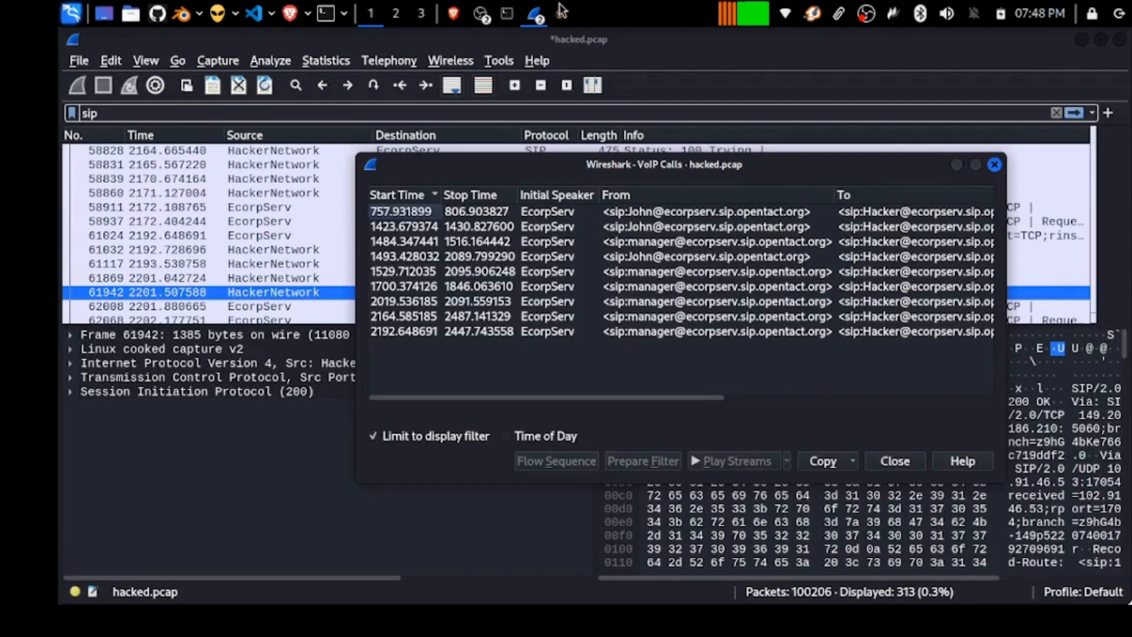
right_click(817, 13)
click(835, 56)
click(625, 331)
key(ctrl+a)
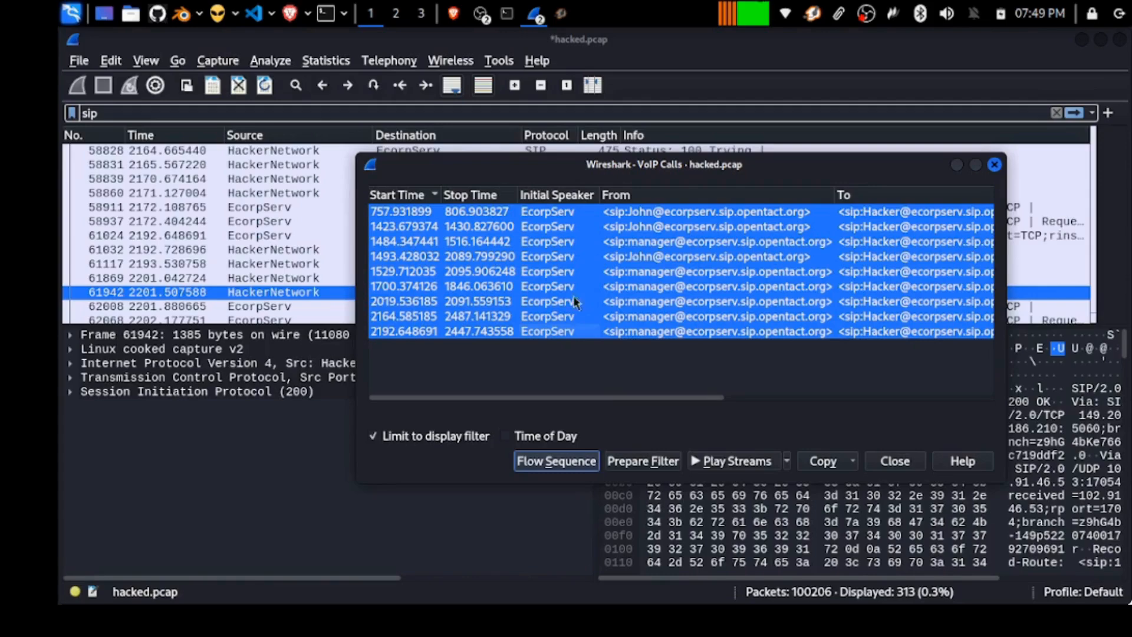
drag(588, 164, 573, 115)
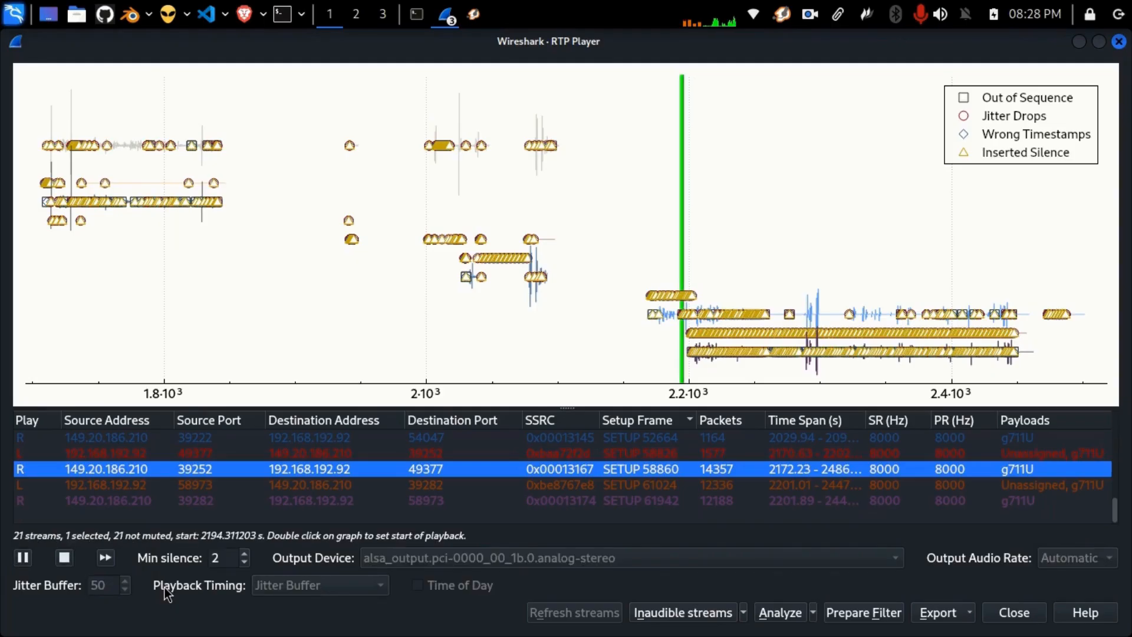
Raise the system volume for RTP Player playback of the 21 streams.
key(XF86AudioRaiseVolume)
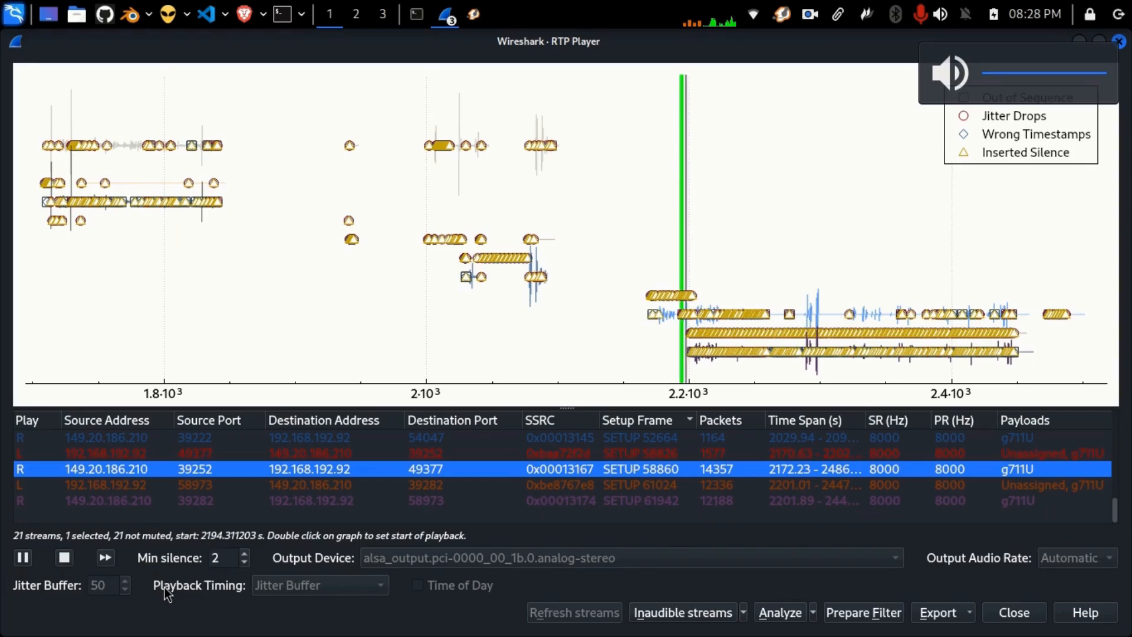